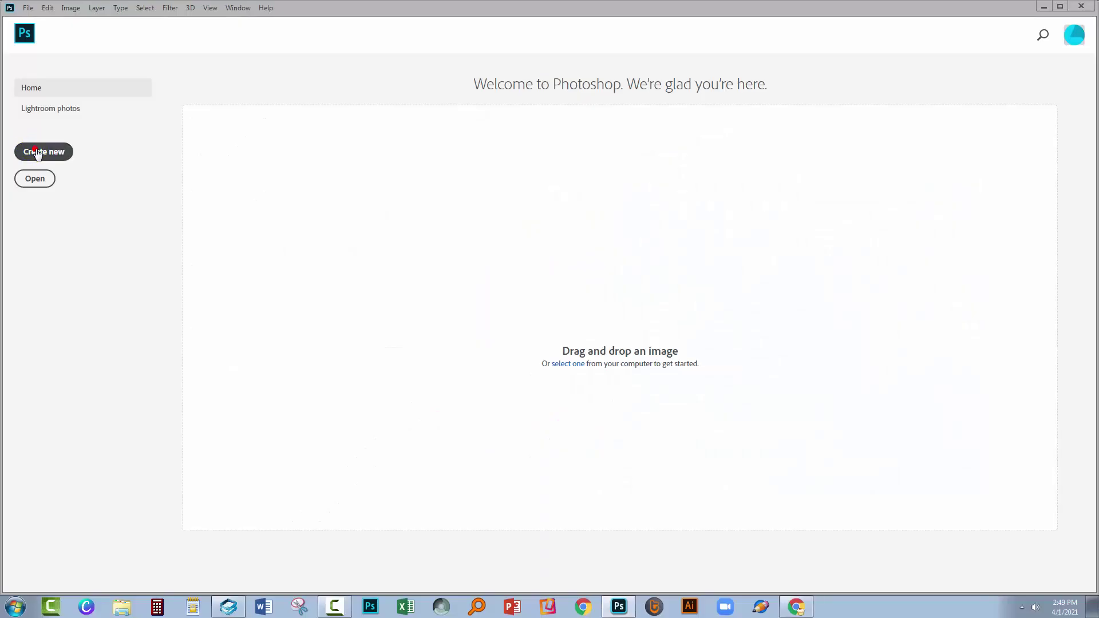
Step: Create a blank 1920×1080 px document and reset the workspace to its default layout
left_click(35, 151)
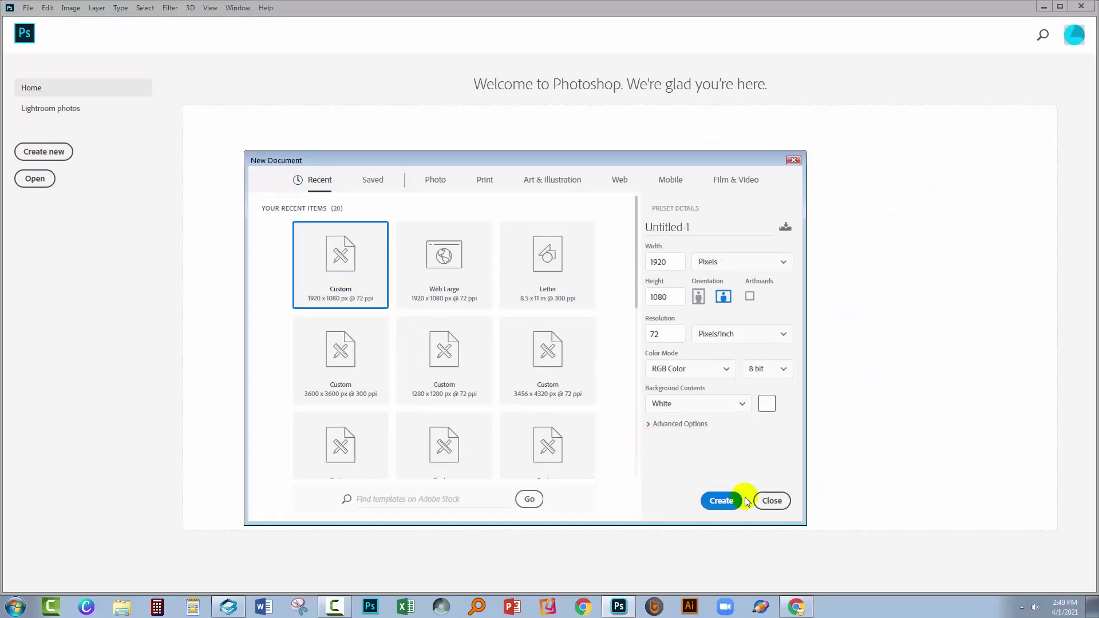
left_click(721, 502)
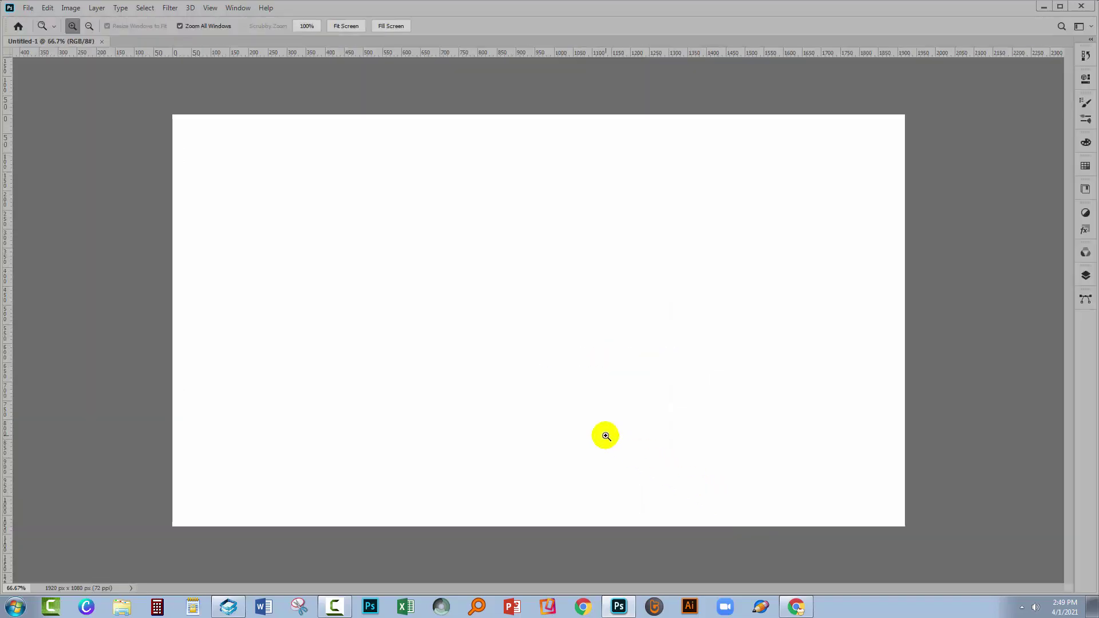
left_click(1079, 26)
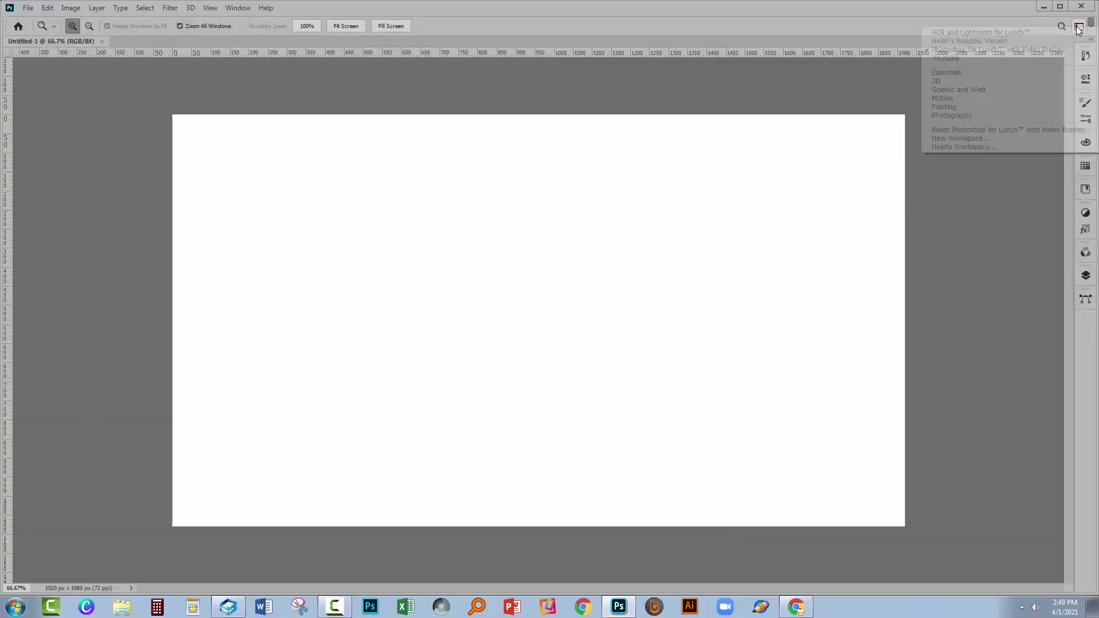
left_click(1014, 127)
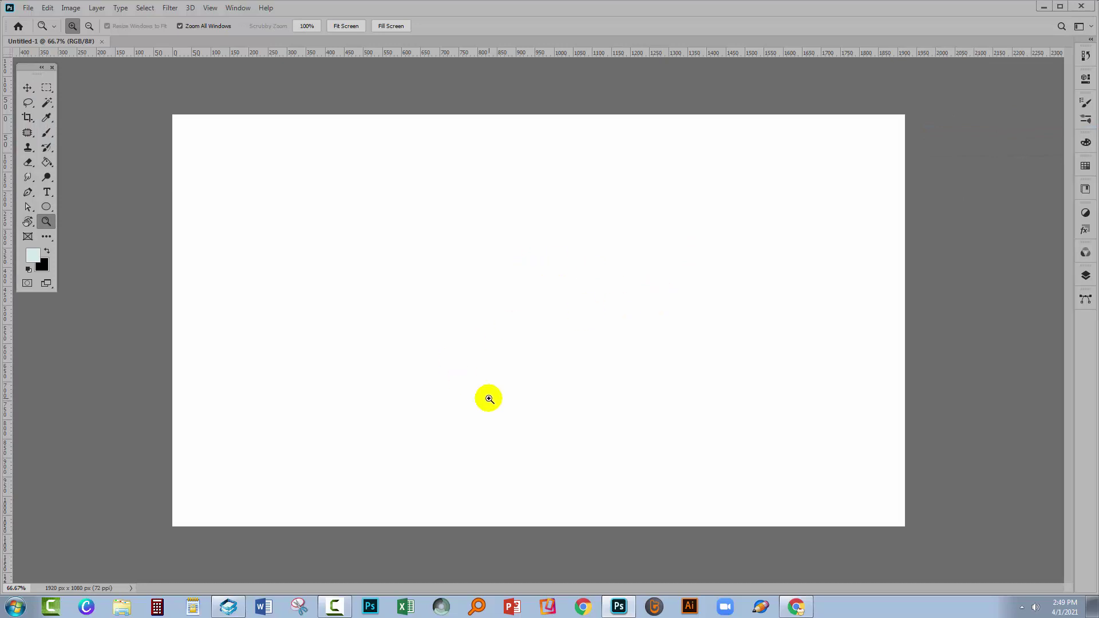
left_click(96, 8)
Step: Add a Pattern Fill 1 layer using the Right Diagonal Line 3 web pattern
mouse_move(138, 159)
left_click(55, 184)
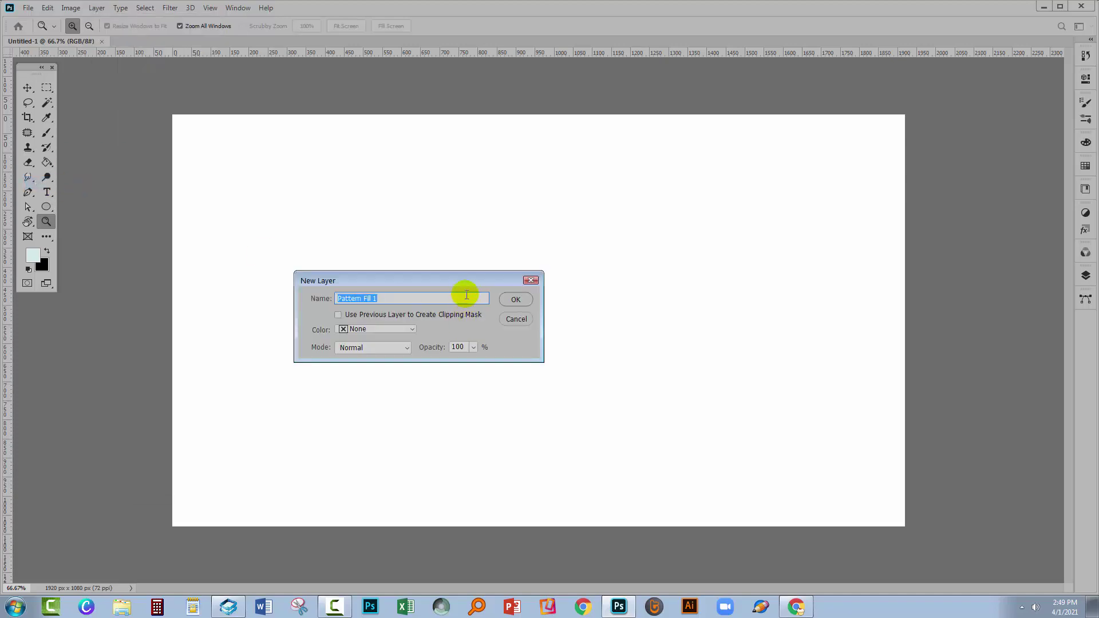
left_click(515, 300)
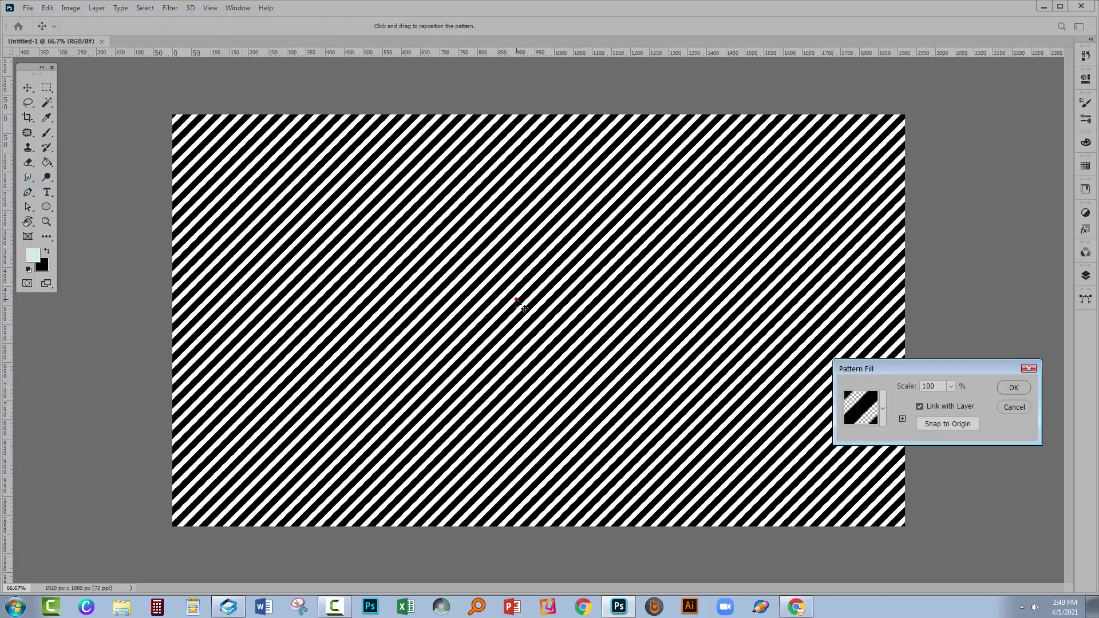
left_click(883, 409)
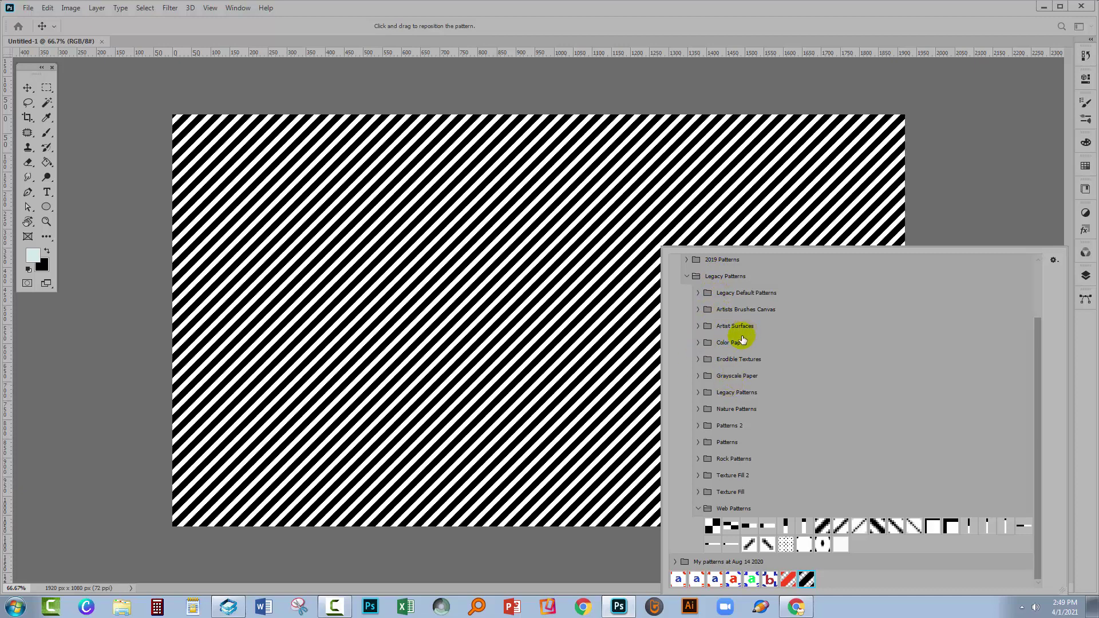
left_click(822, 526)
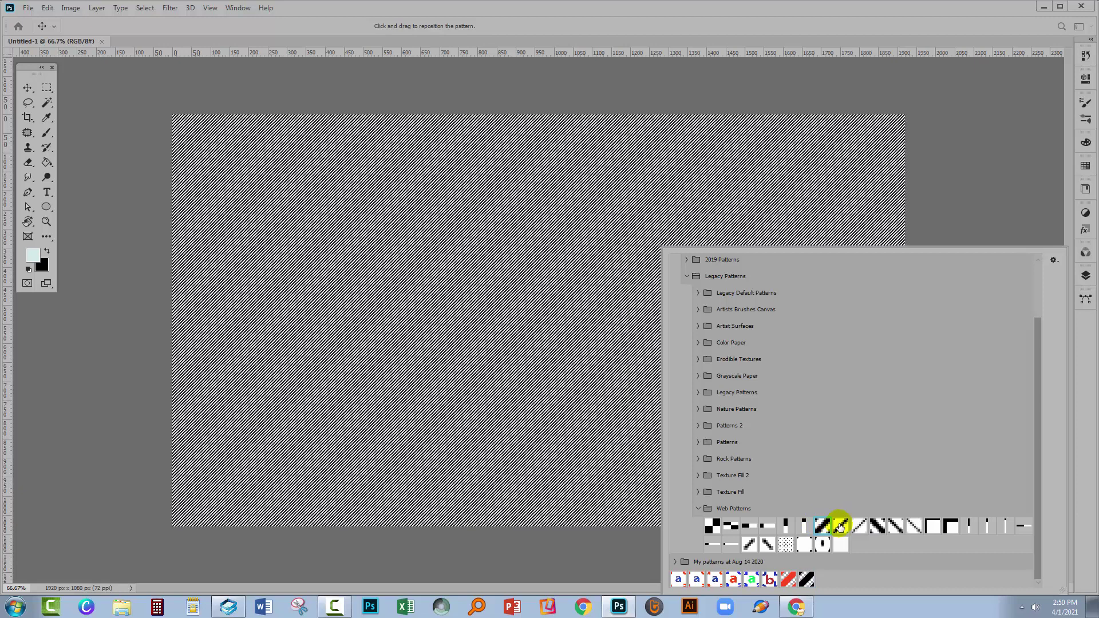
left_click(1072, 331)
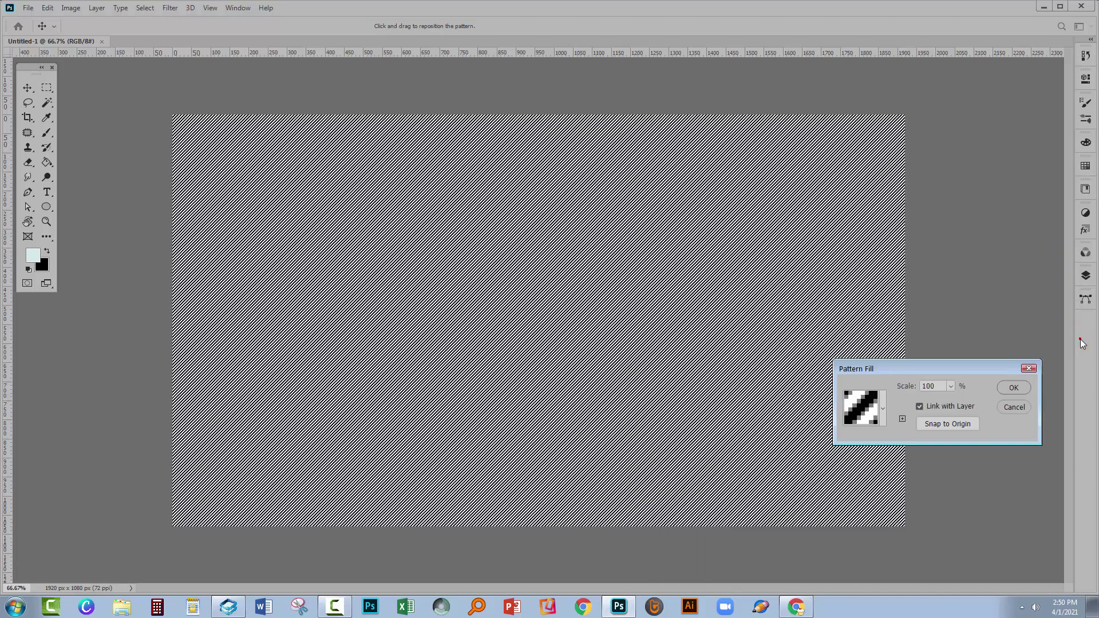
Step: Set the pattern scale to 400%, apply it, and zoom in on the stripes
left_click(944, 387)
type("4")
key("Delete")
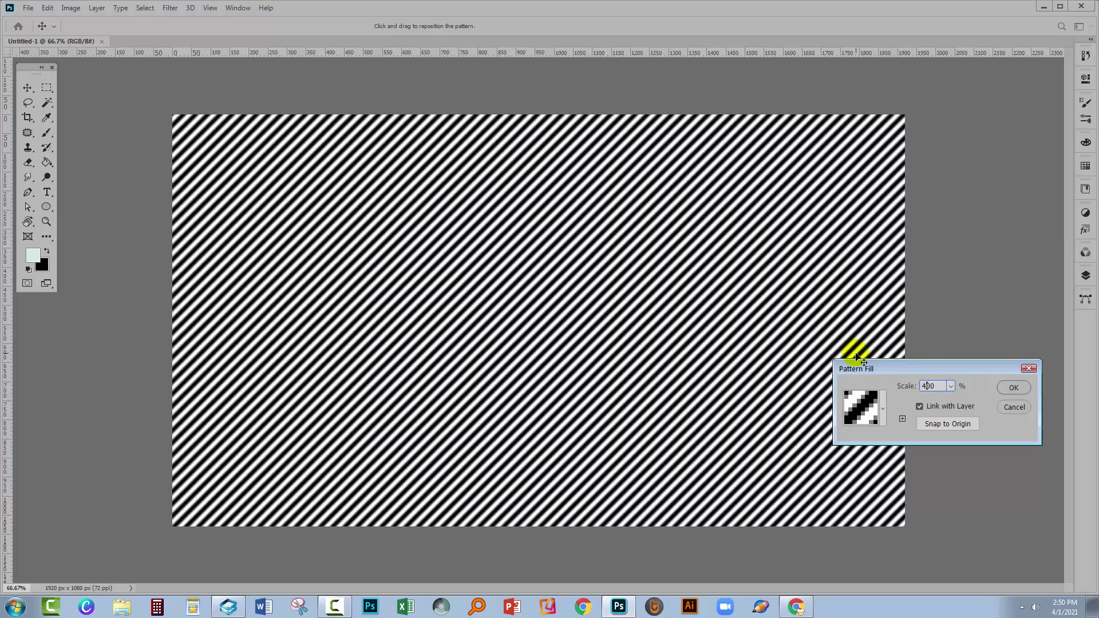
left_click(1014, 388)
left_click(395, 306)
left_click(393, 302)
Step: Zoom to 300%, then drag the Background layer to the trash in an enlarged Layers panel
left_click(392, 302)
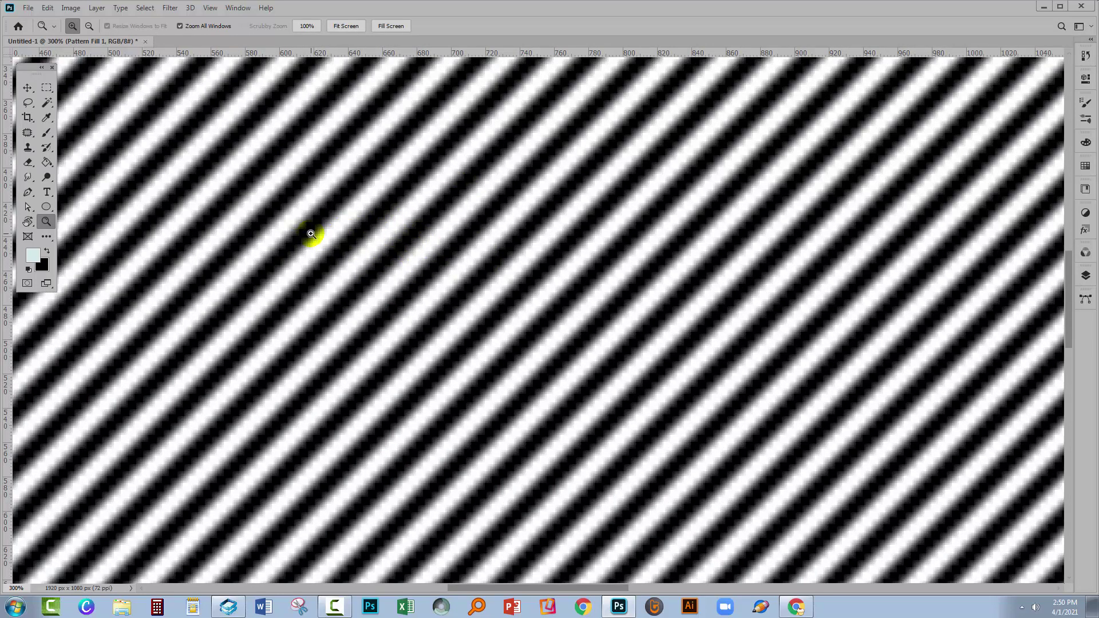
left_click(1086, 276)
left_click_drag(967, 391, 1021, 406)
left_click_drag(1019, 360, 1055, 488)
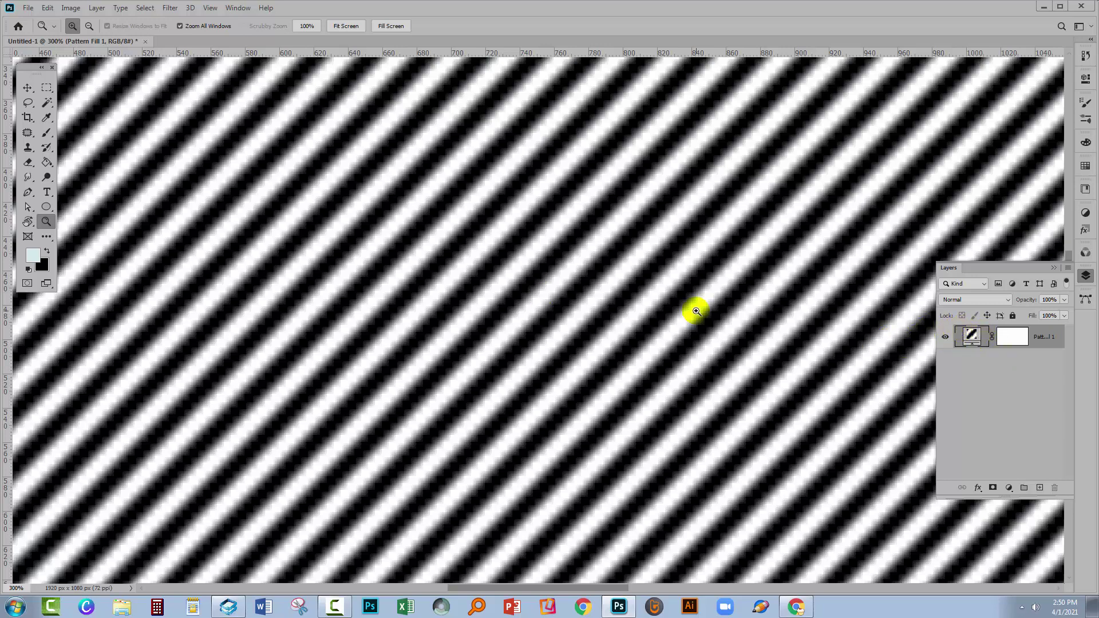
Step: Add a Solid Color fill layer, Color Fill 1, in bright cyan 6bf9e7
left_click(99, 9)
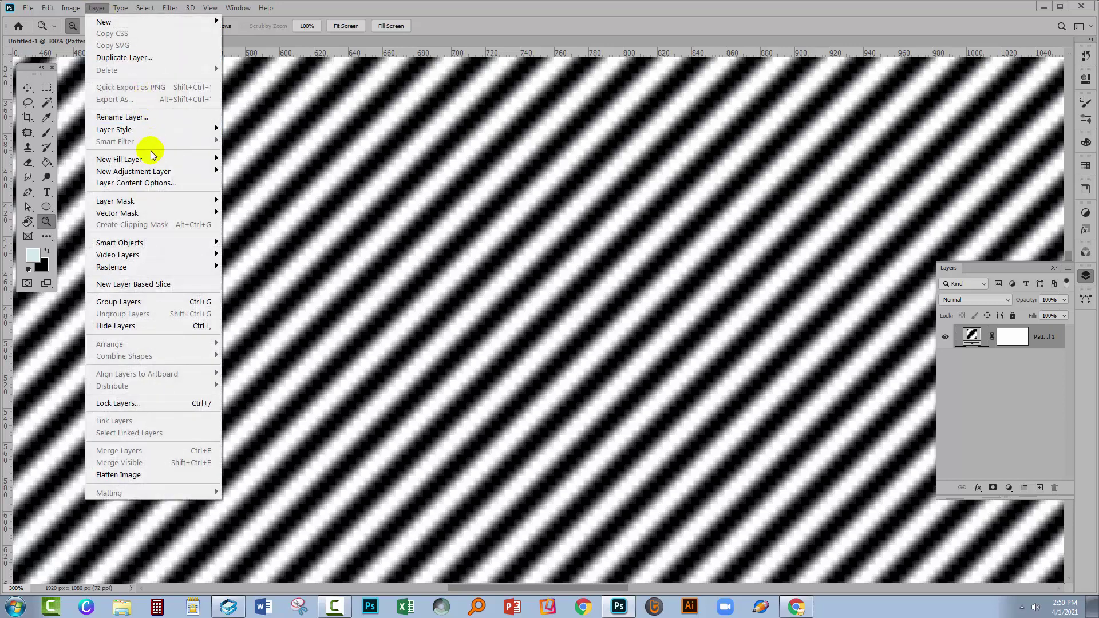
mouse_move(152, 163)
left_click(58, 159)
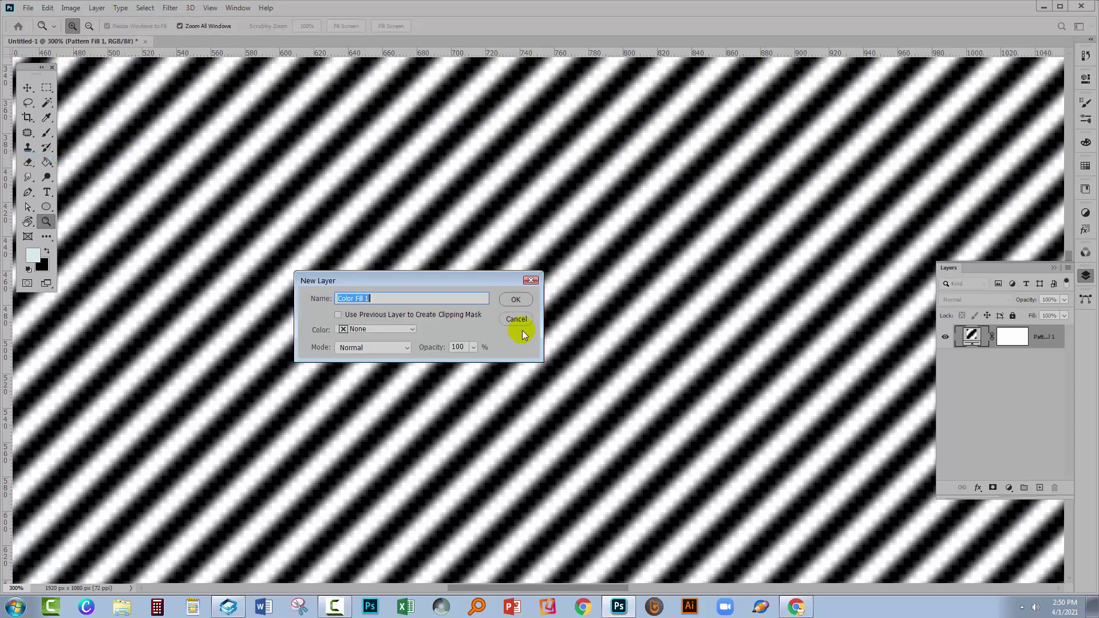
left_click(515, 302)
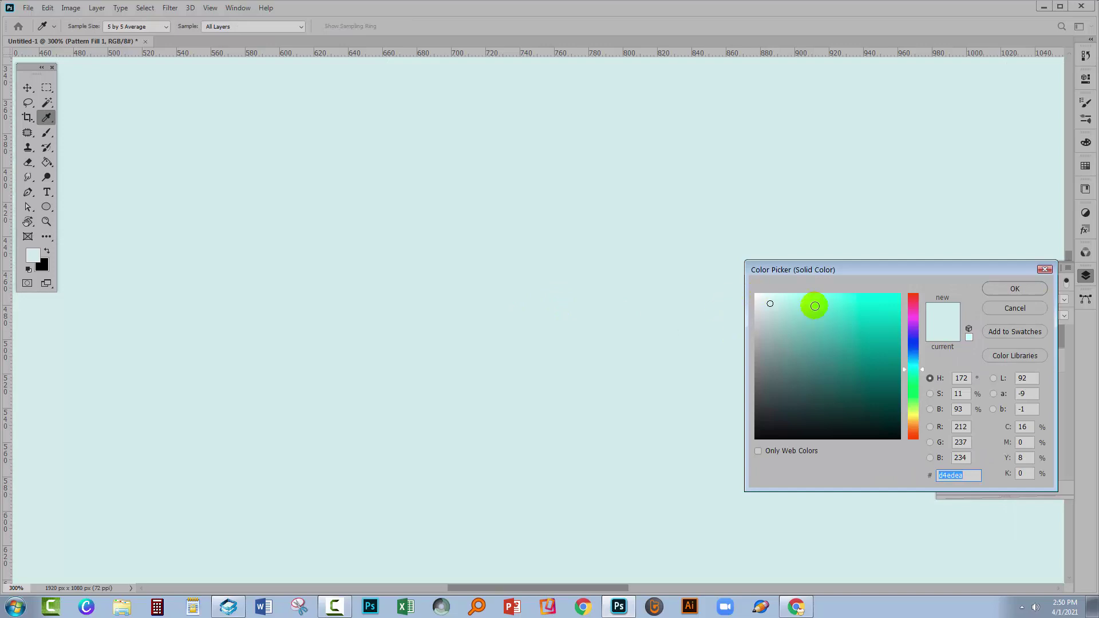
left_click_drag(816, 297, 837, 296)
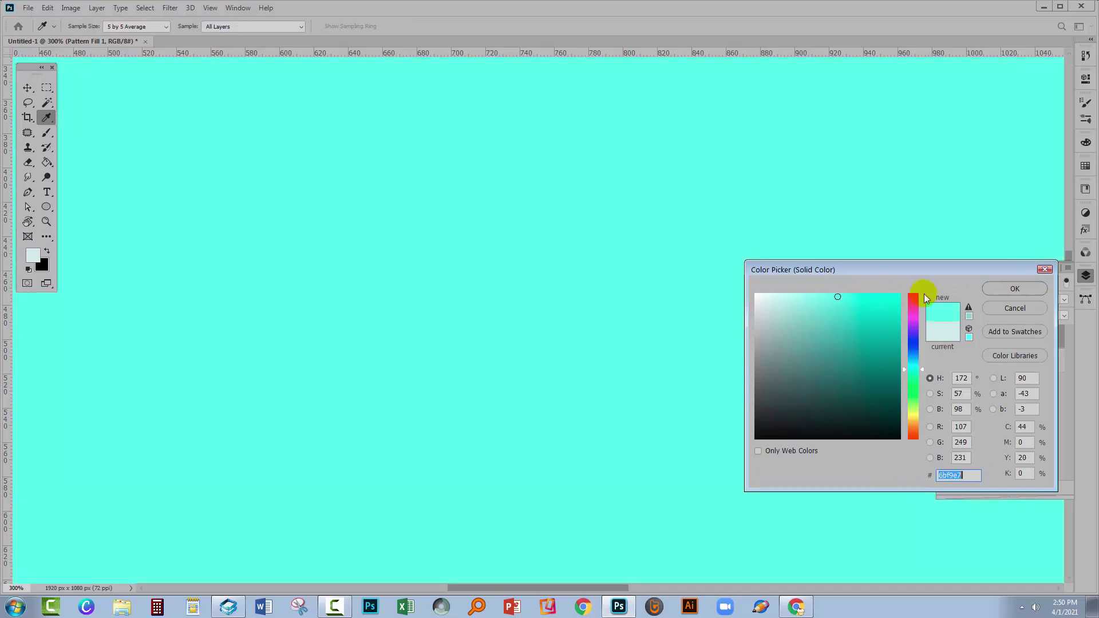
left_click(1000, 291)
key("z")
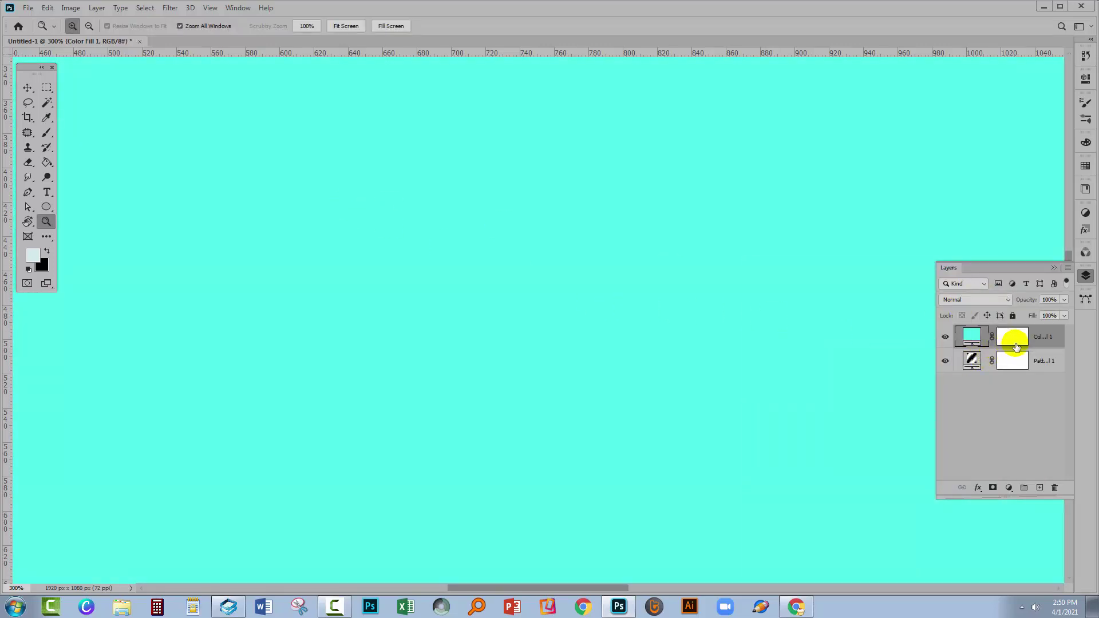
Step: Move Color Fill 1 below Pattern Fill 1 and select Pattern Fill 1
left_click_drag(935, 395, 877, 395)
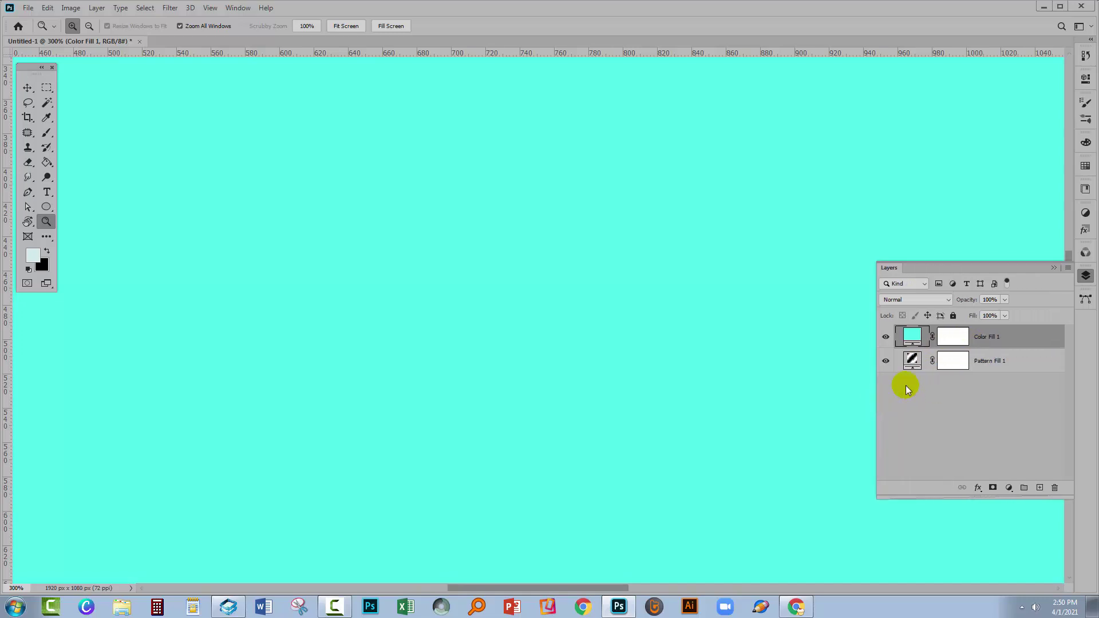
left_click_drag(1017, 341, 1013, 385)
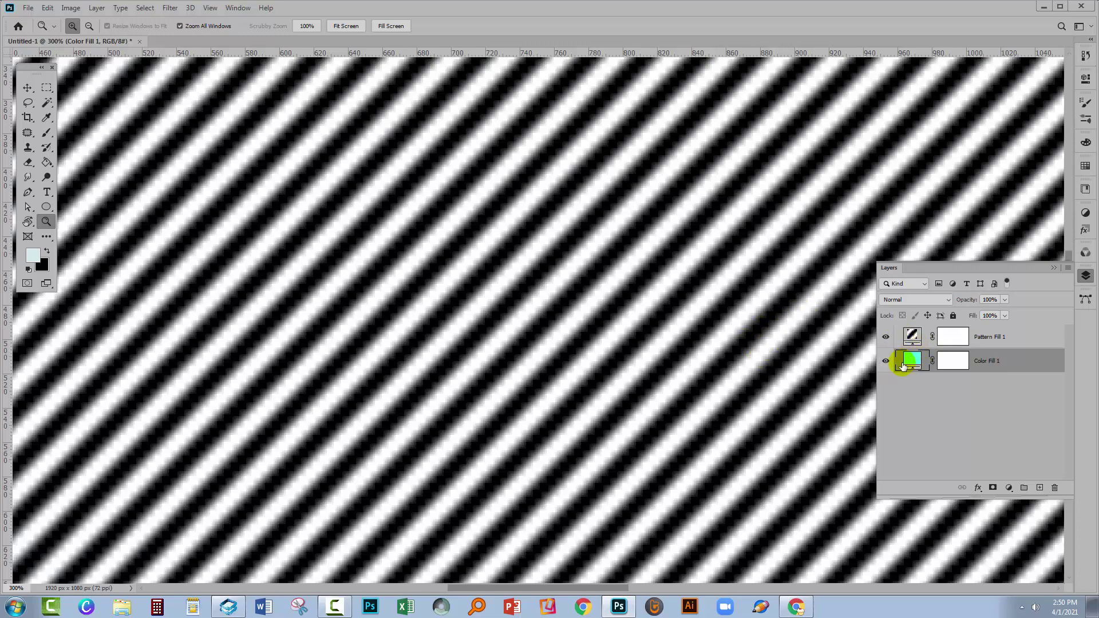
left_click(1018, 337)
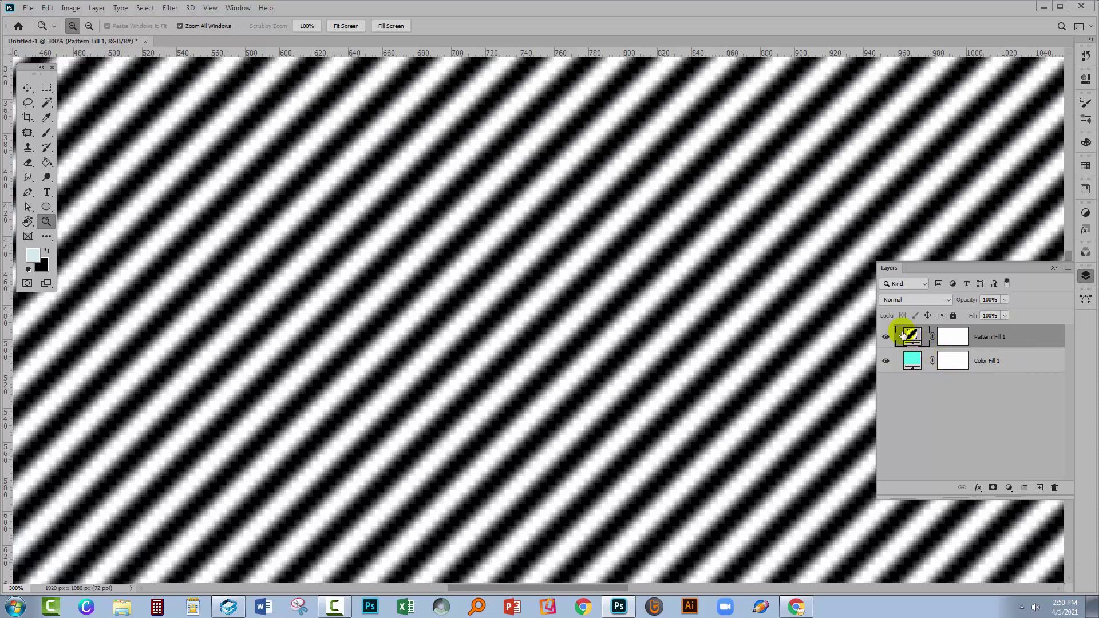
Step: Set Pattern Fill 1's Blend If sliders to 108/132 so its white stripes turn transparent
left_click(977, 489)
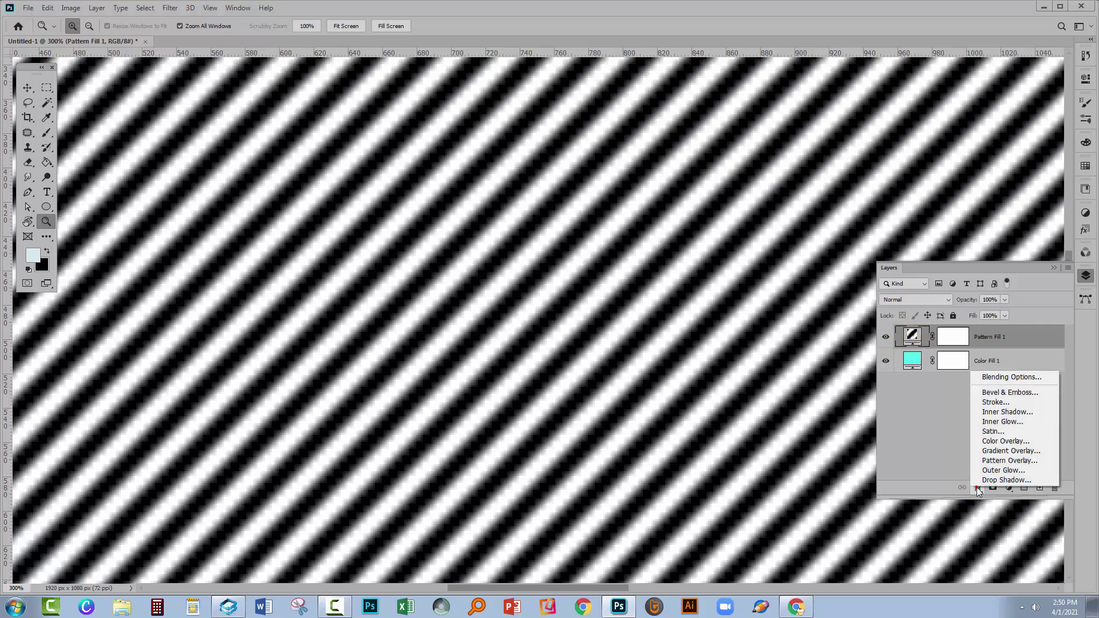
left_click(1015, 378)
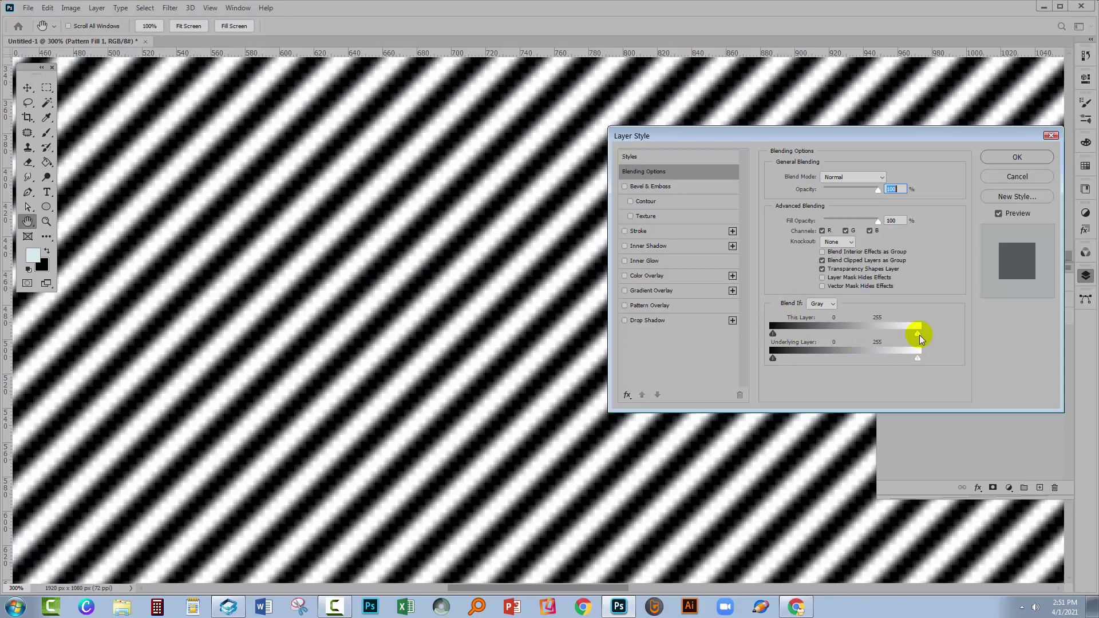
left_click_drag(917, 333, 822, 332)
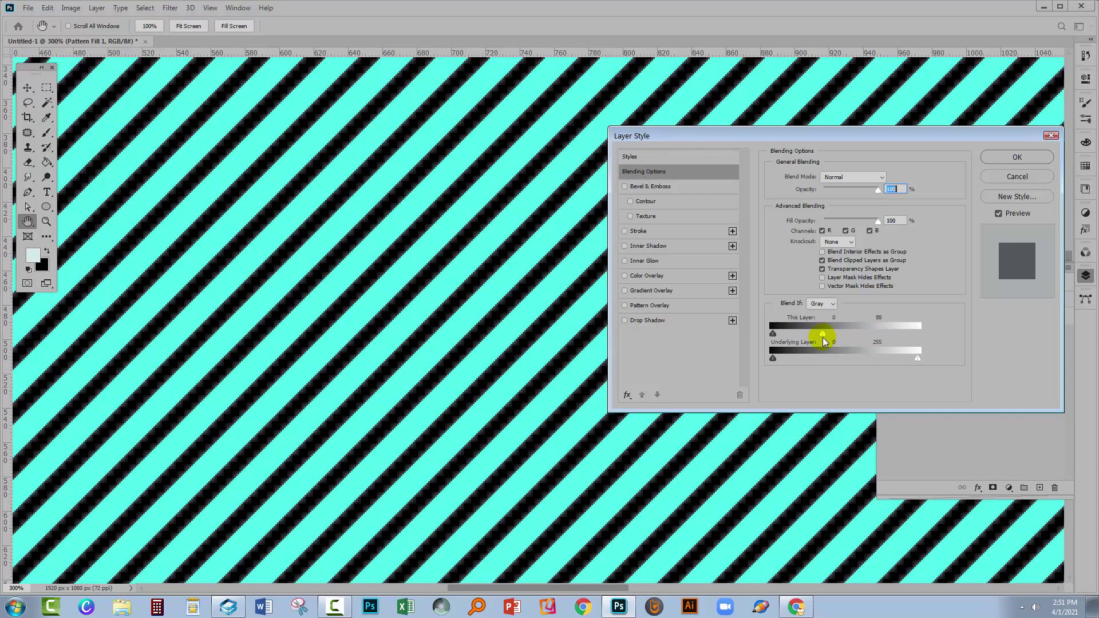
mouse_move(826, 338)
left_mouse_down()
mouse_move(873, 338)
mouse_move(813, 343)
left_mouse_up()
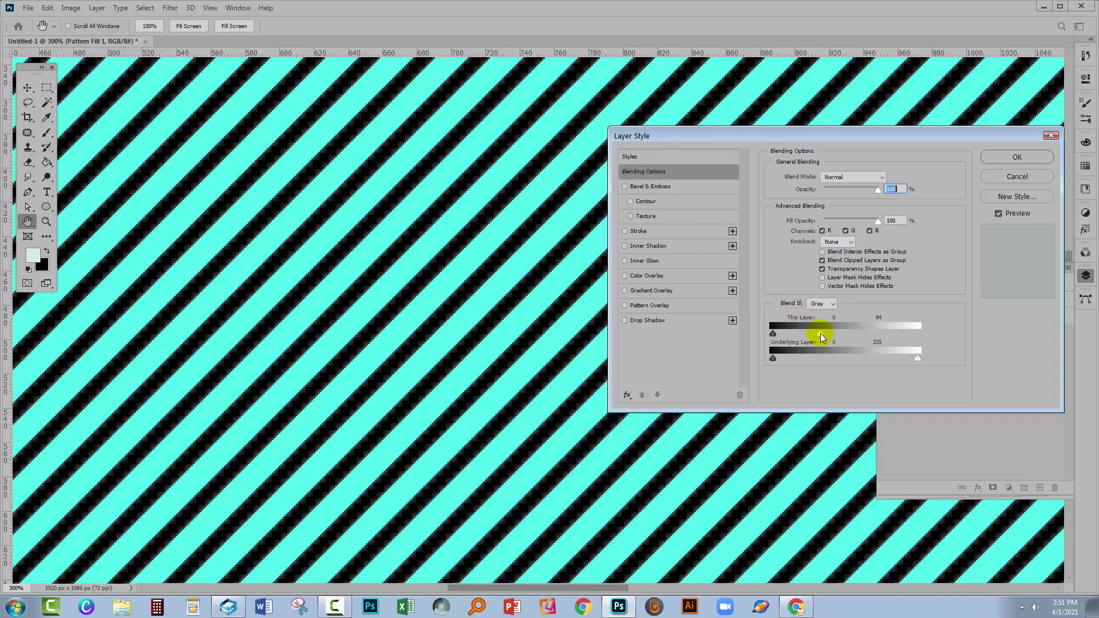
left_click_drag(821, 334, 828, 334)
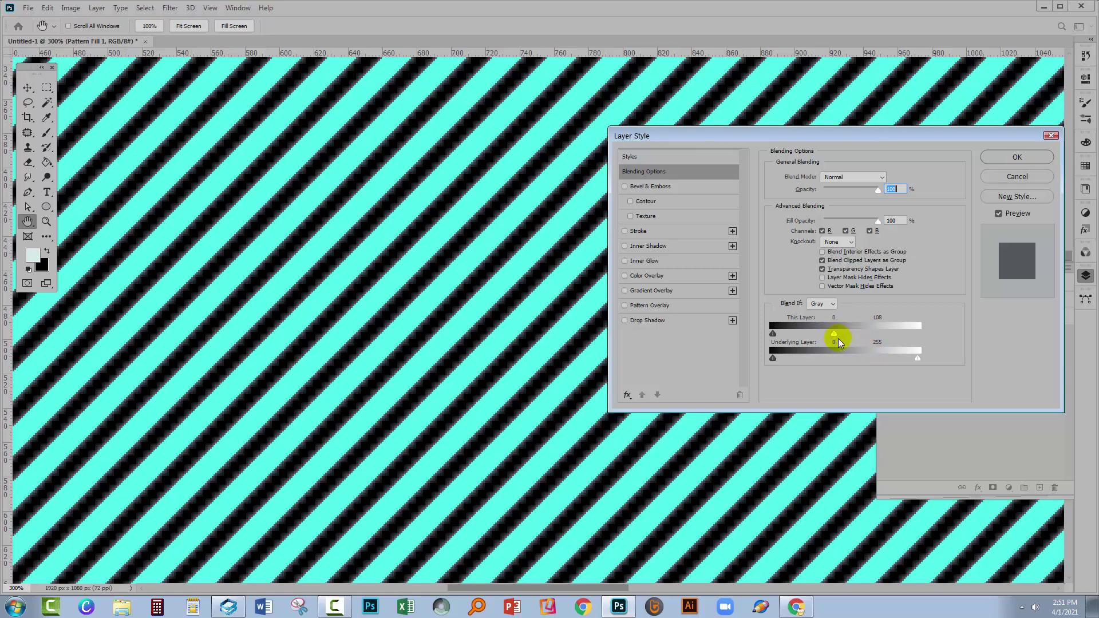
left_click_drag(835, 338, 845, 339)
left_click_drag(848, 336, 850, 338)
left_click(1016, 156)
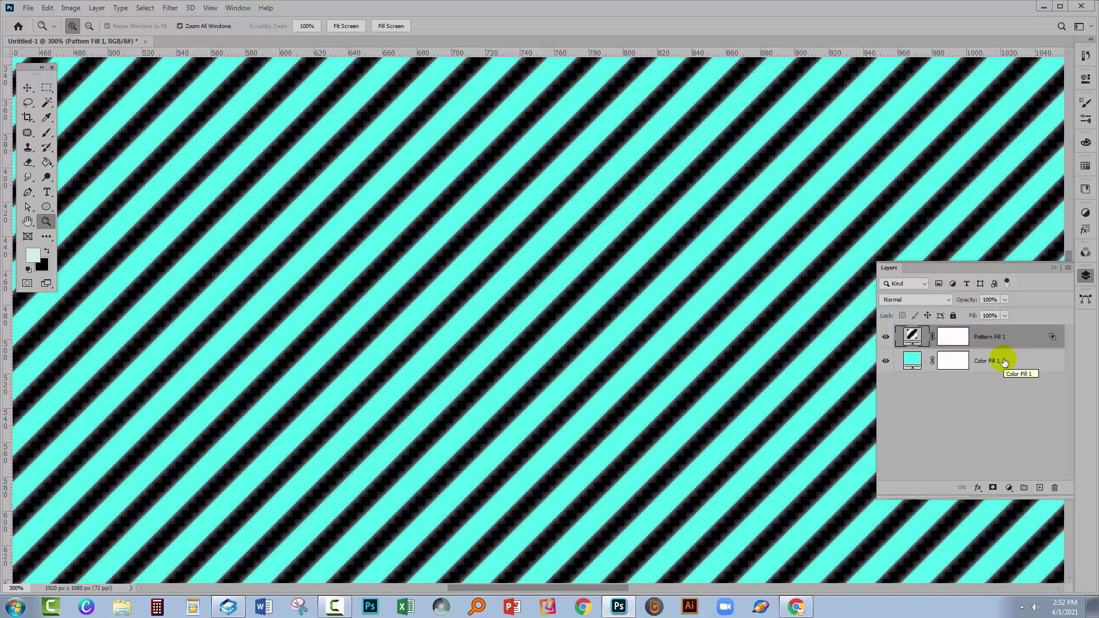
Step: Add an empty Layer 1 below Pattern Fill 1 and merge Pattern Fill 1 down into it
left_click(1039, 488)
left_click_drag(914, 328, 954, 362)
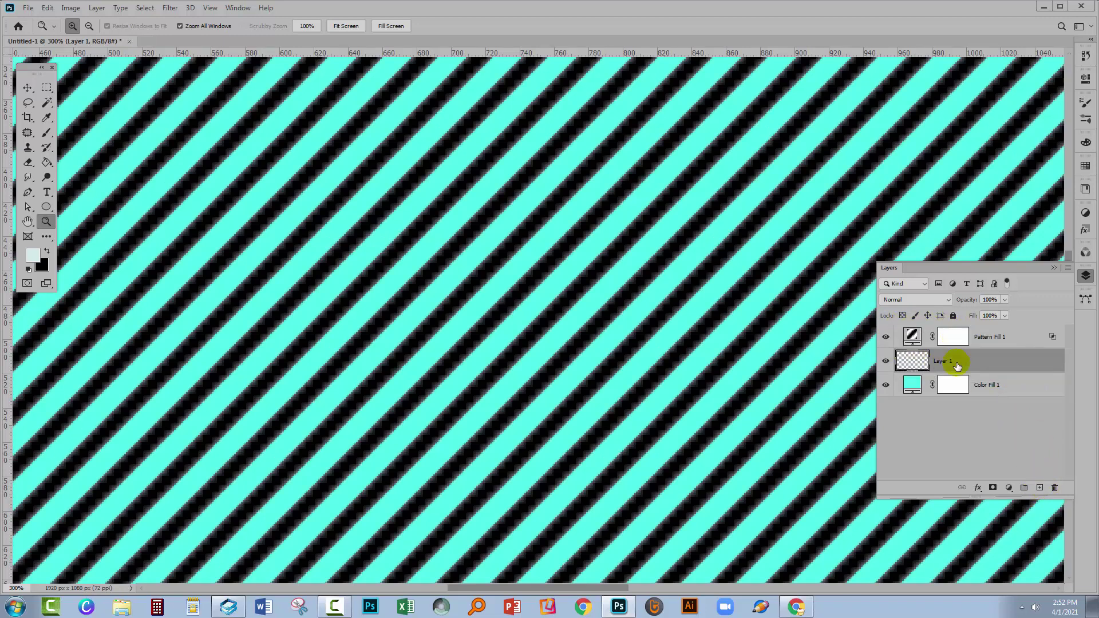
left_click(885, 336)
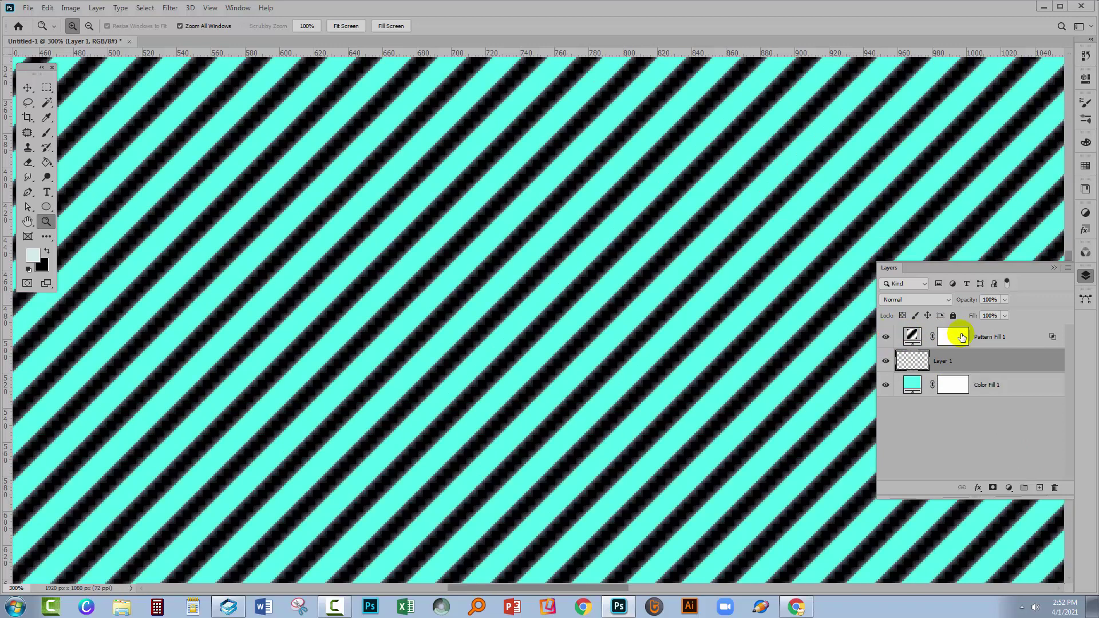
left_click(1007, 336)
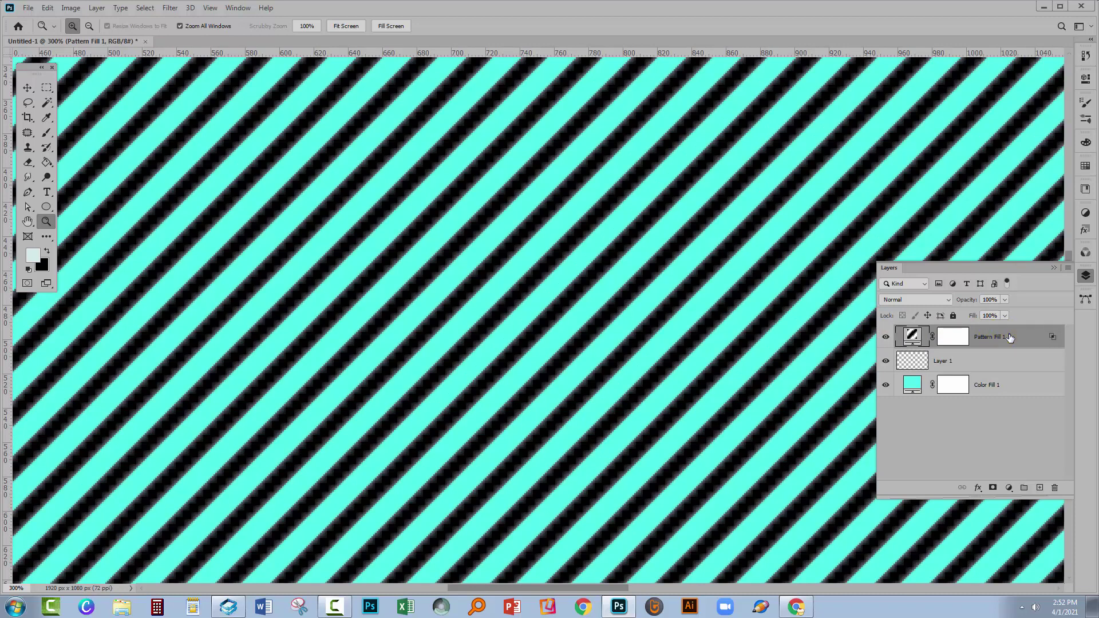
right_click(1009, 335)
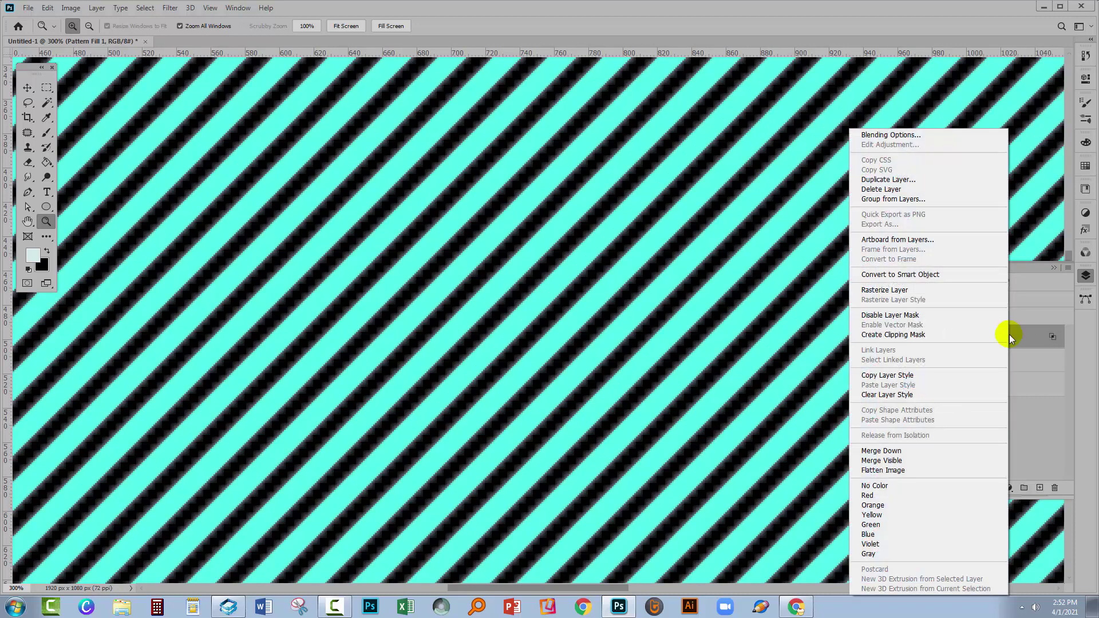
left_click(919, 451)
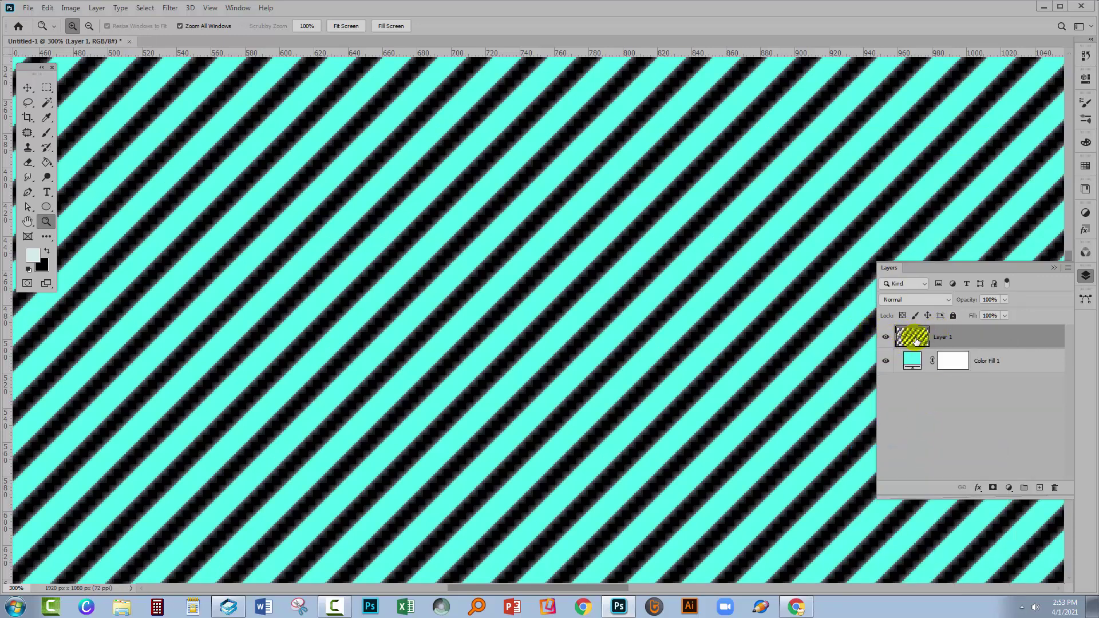
Step: Recolor Color Fill 1 to magenta #d023a9 in the Color Picker
left_click(885, 337)
left_click(885, 337)
double_click(912, 360)
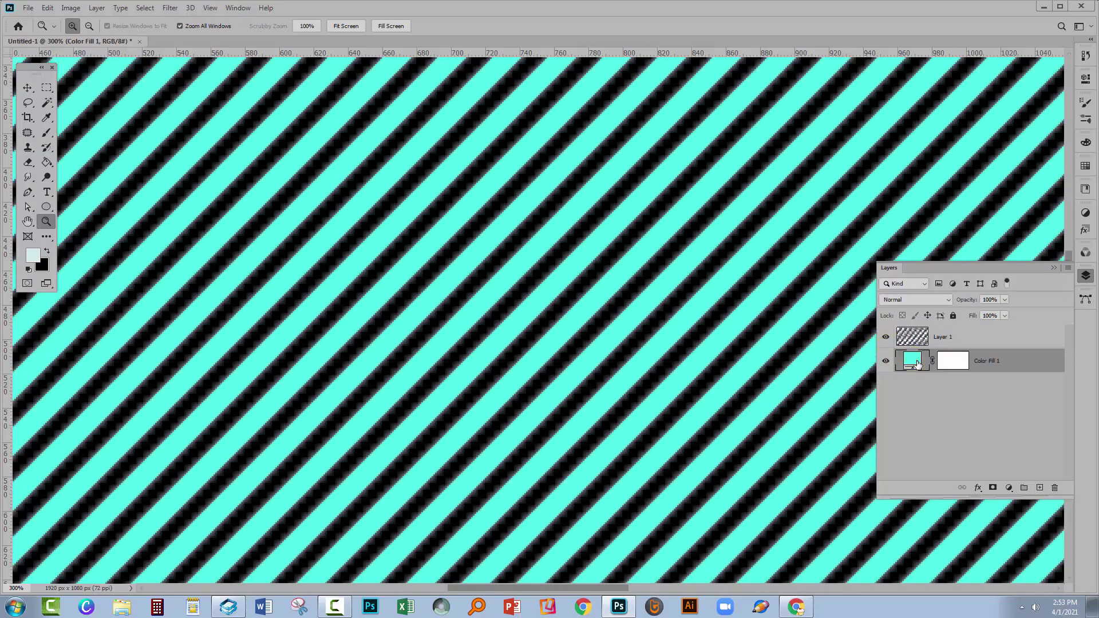
left_click(886, 334)
mouse_move(918, 310)
left_mouse_down()
mouse_move(909, 326)
mouse_move(909, 312)
left_mouse_up()
left_click(881, 332)
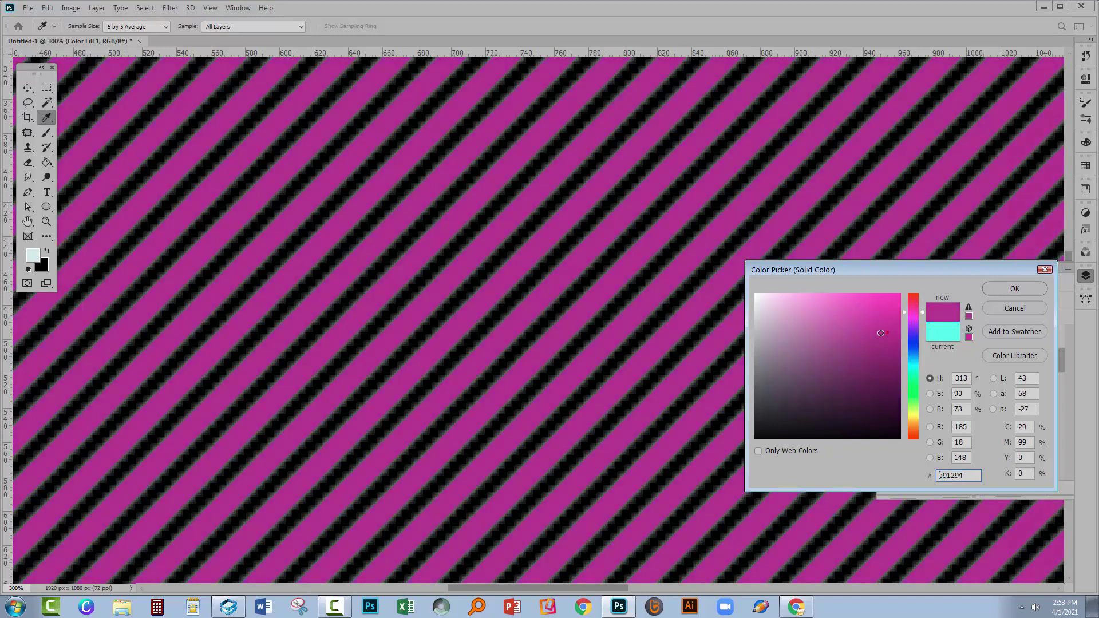
left_click(876, 320)
left_click(1033, 293)
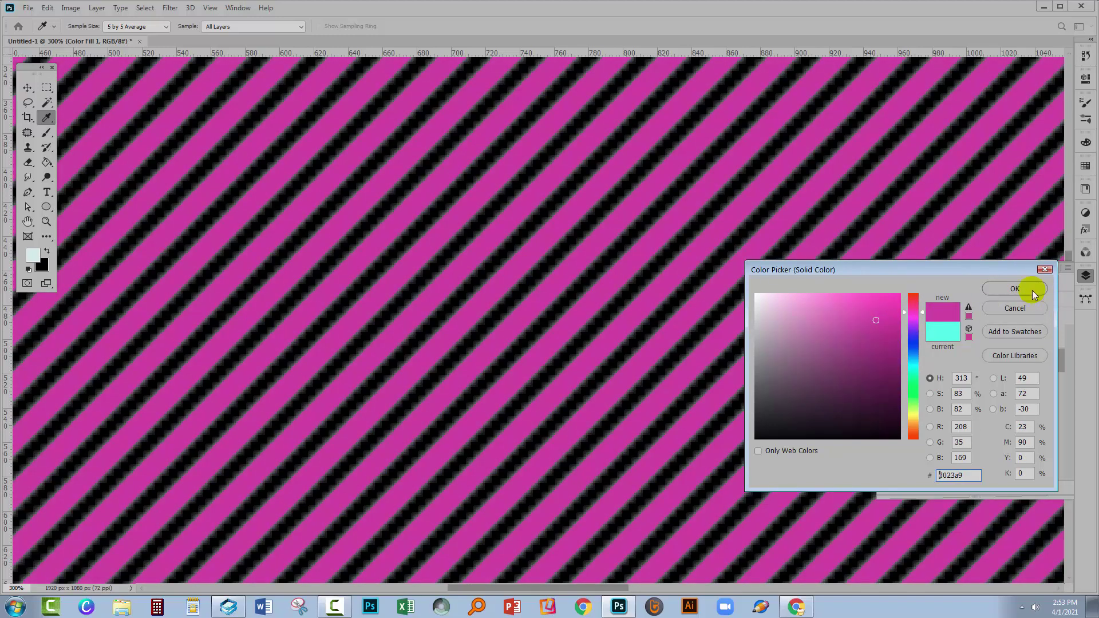
key("z")
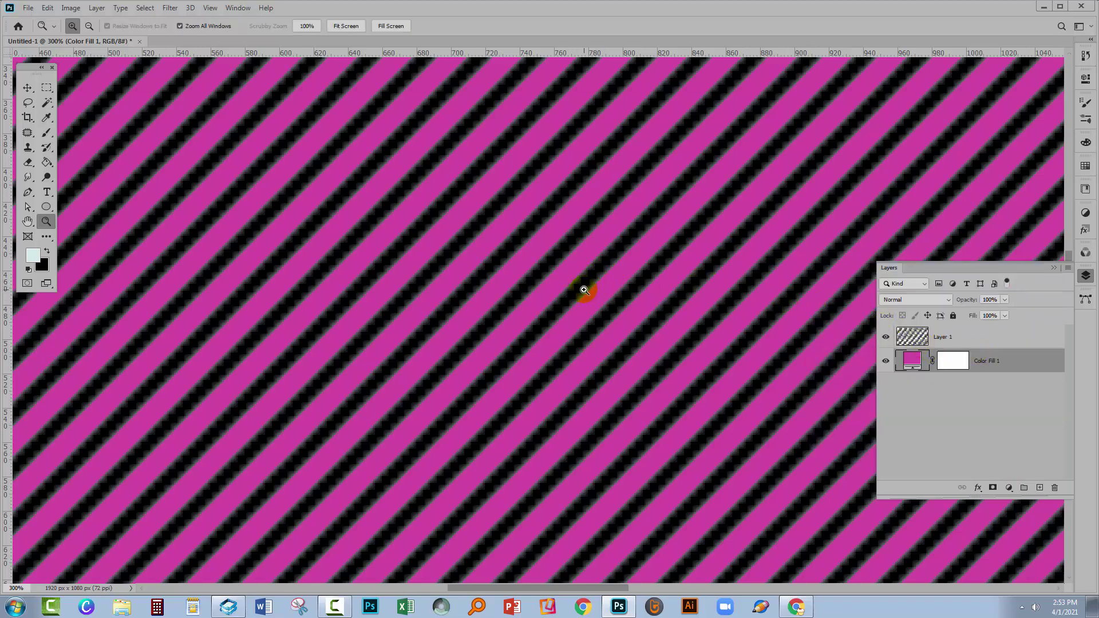
Step: Zoom to 400%, duplicate Layer 1, and set Layer 1 copy's blend mode to Multiply
left_click(438, 209)
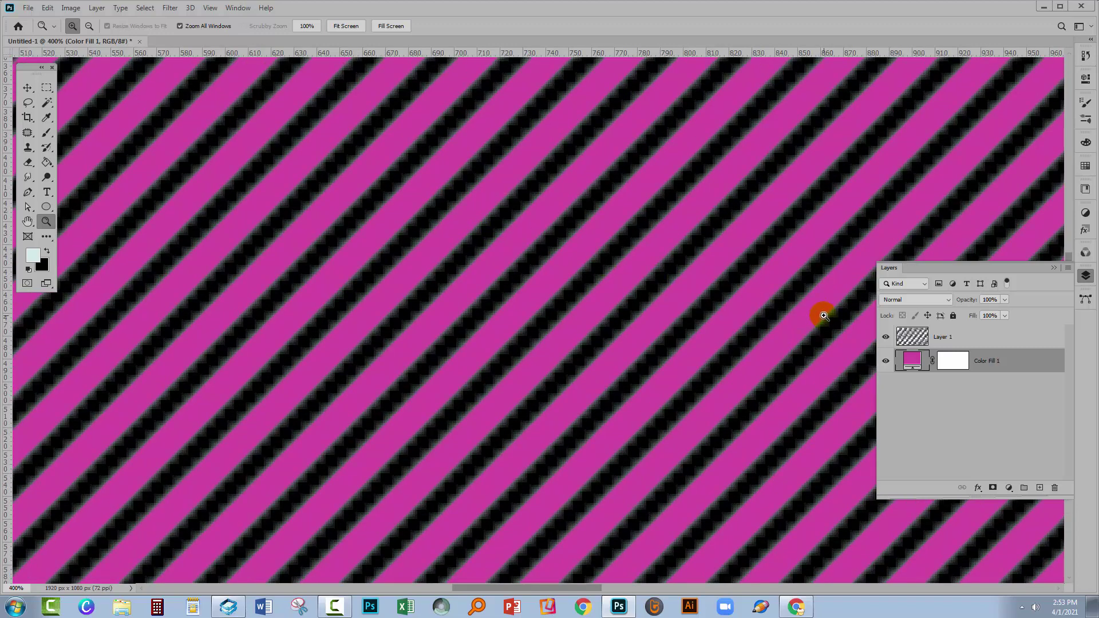
left_click(956, 339)
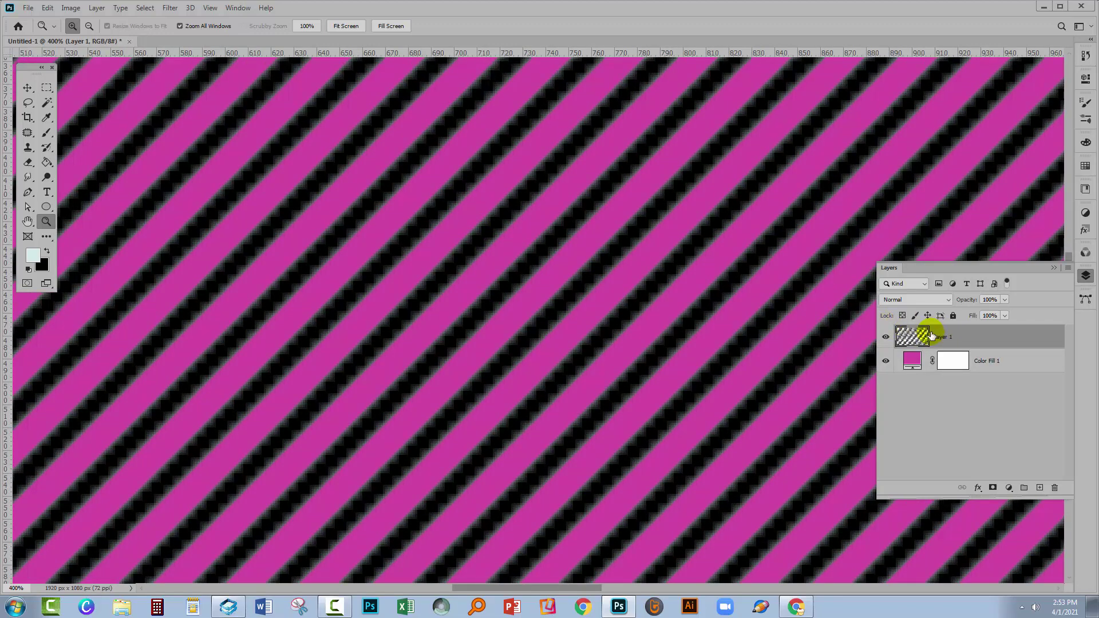
left_click_drag(1011, 337, 1040, 487)
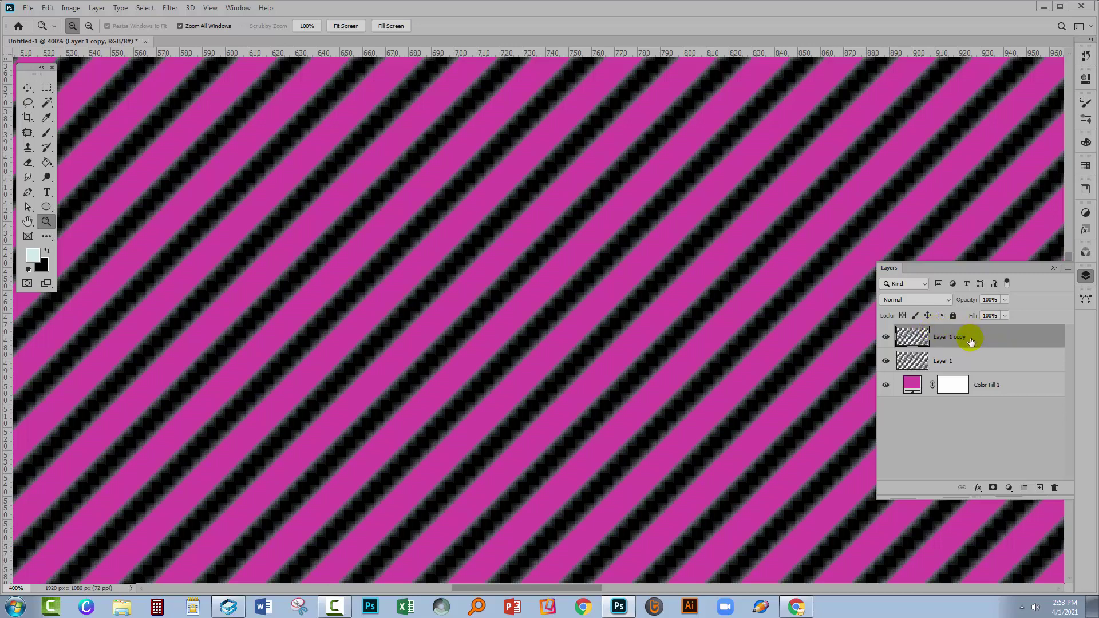
left_click(927, 301)
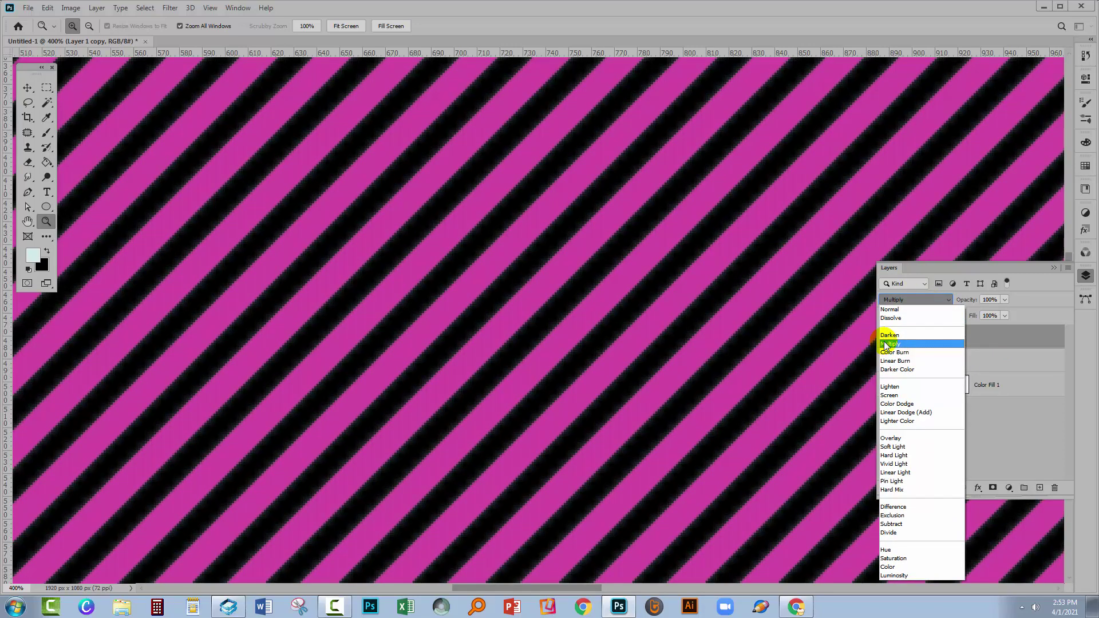
left_click(887, 344)
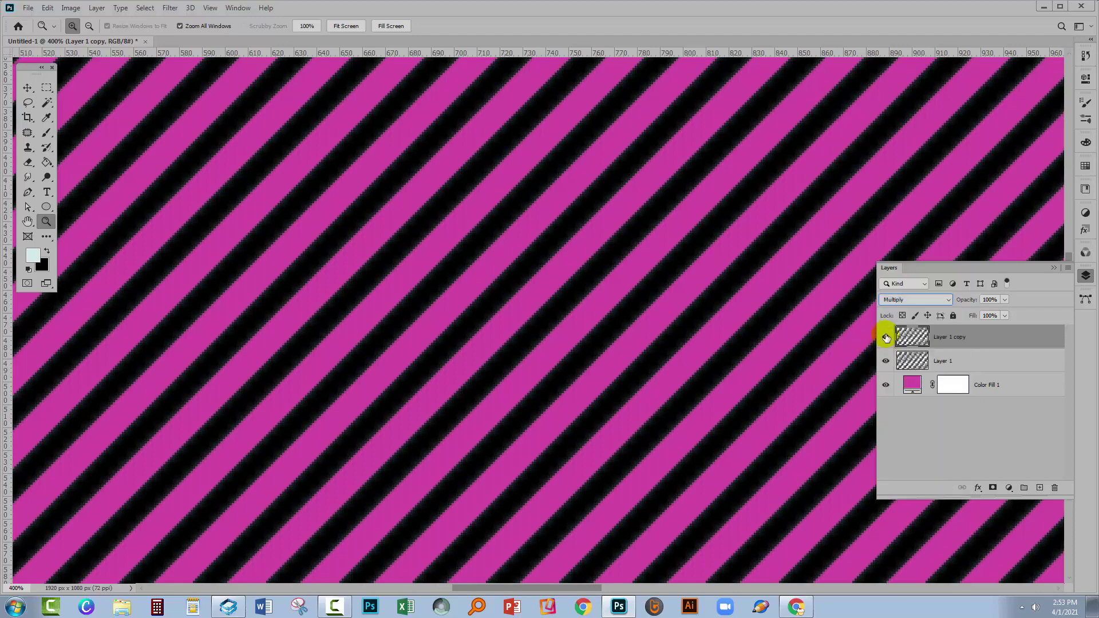
left_click(885, 337)
left_click(886, 337)
Step: Merge Layer 1 copy down into Layer 1 and toggle its visibility to verify the stripes
right_click(972, 341)
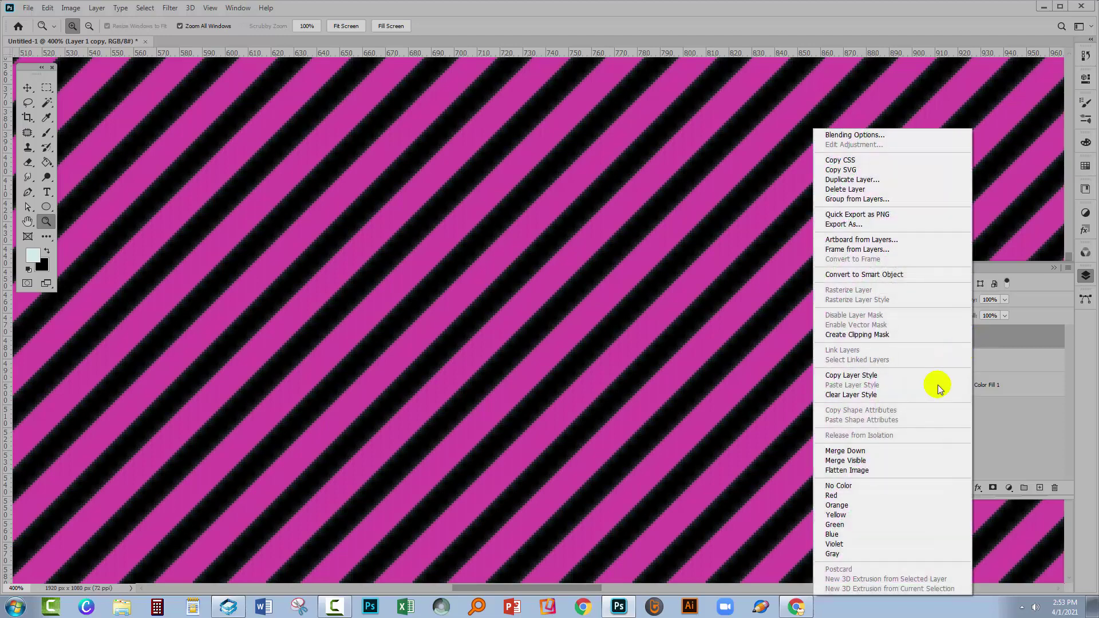
left_click(896, 447)
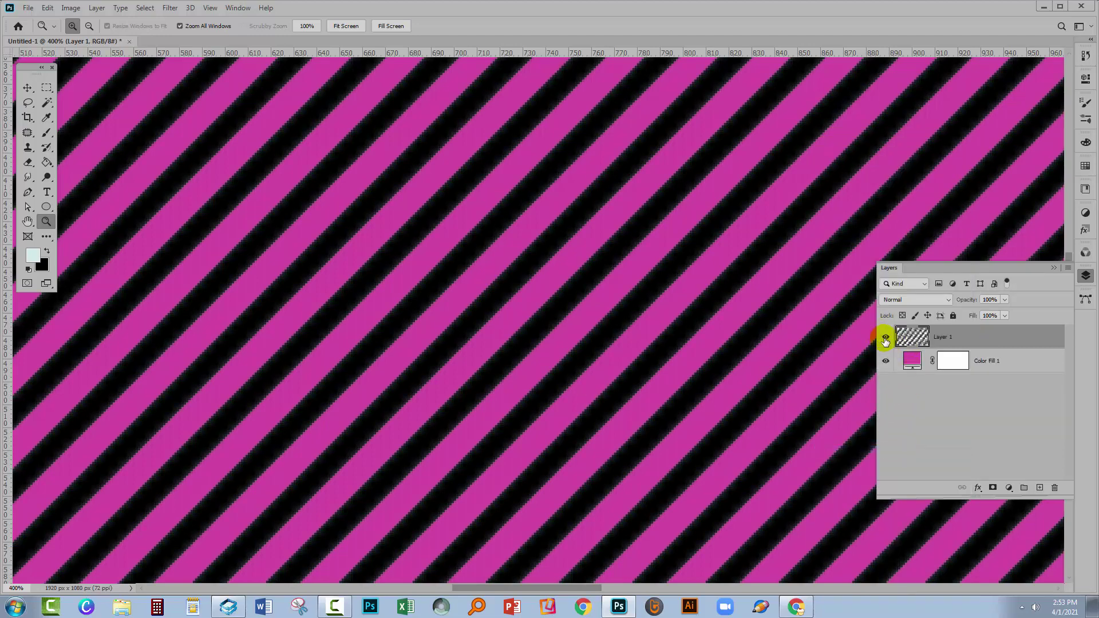
left_click(886, 337)
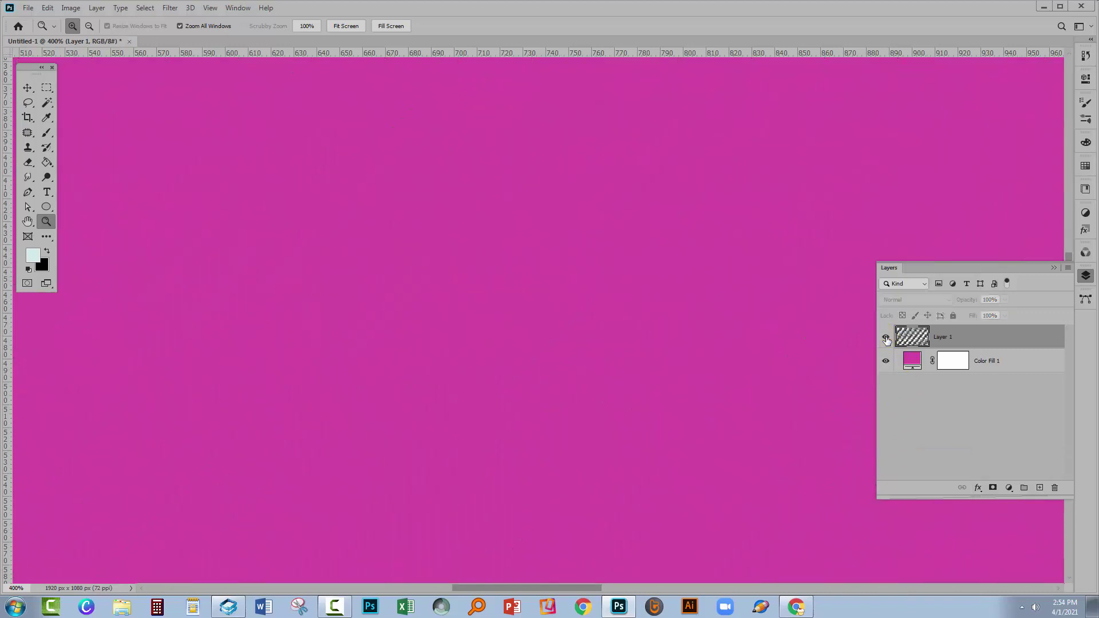
left_click(886, 338)
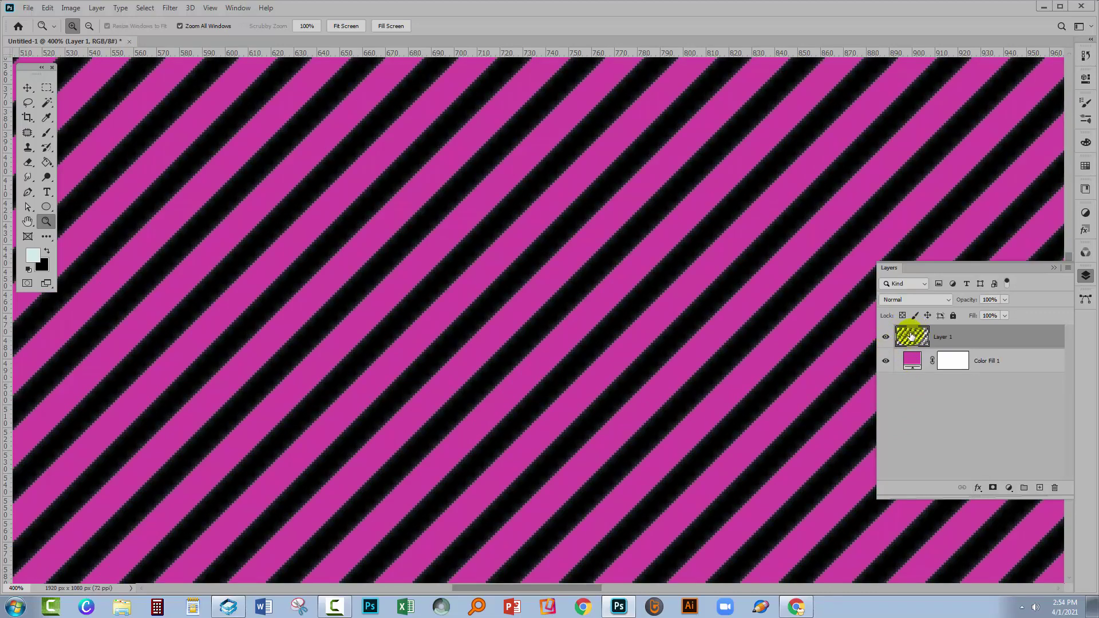
left_click(913, 362)
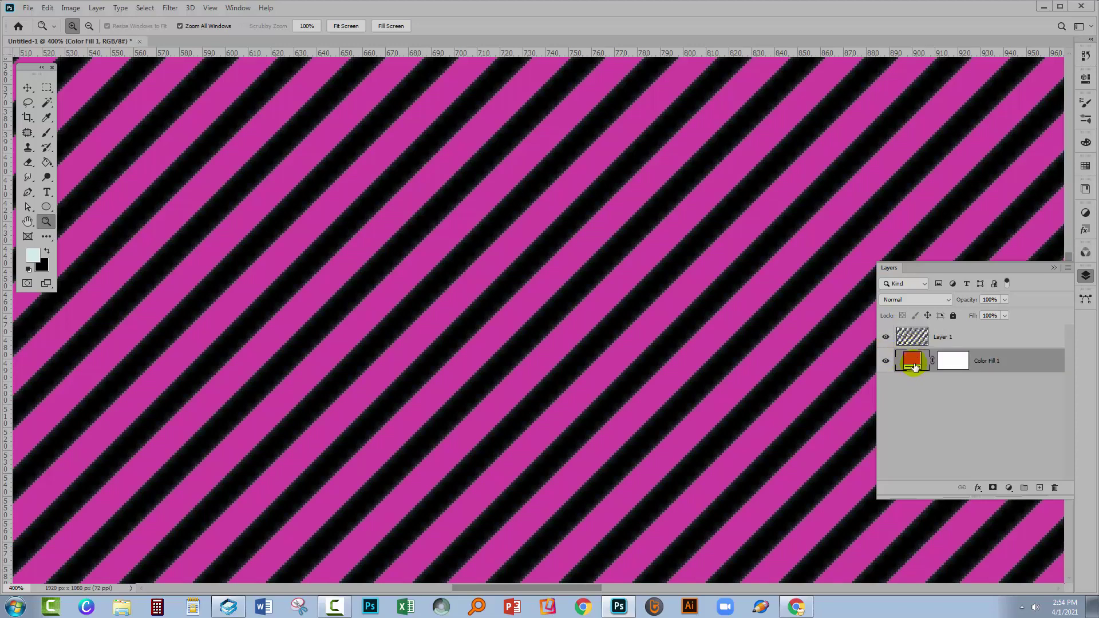
Step: Change Color Fill 1 from magenta to turquoise cyan #25c7c9 in the Color Picker
double_click(912, 360)
left_click(874, 325)
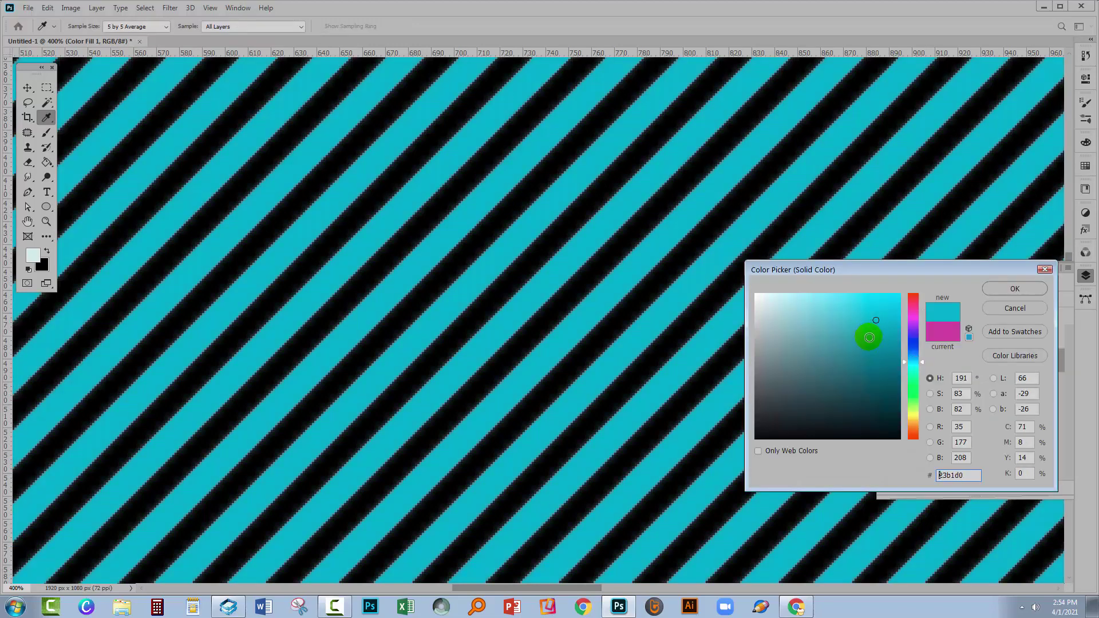
left_click(914, 316)
left_click(876, 304)
left_click(830, 298)
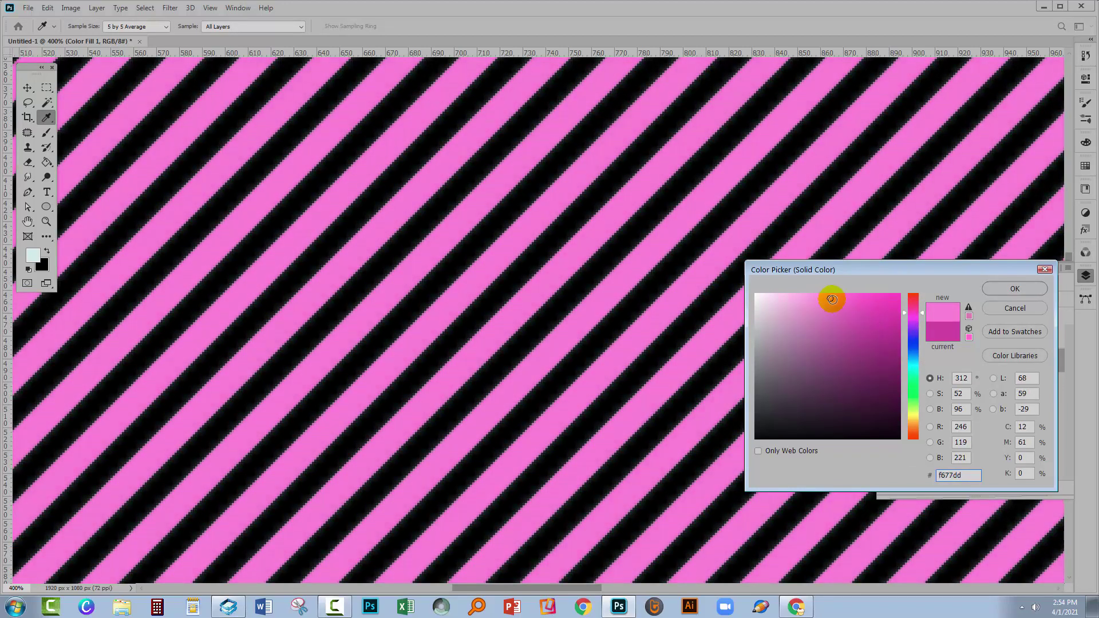
left_click(914, 363)
mouse_move(842, 351)
left_mouse_down()
mouse_move(828, 341)
mouse_move(839, 307)
mouse_move(873, 311)
mouse_move(873, 324)
left_mouse_up()
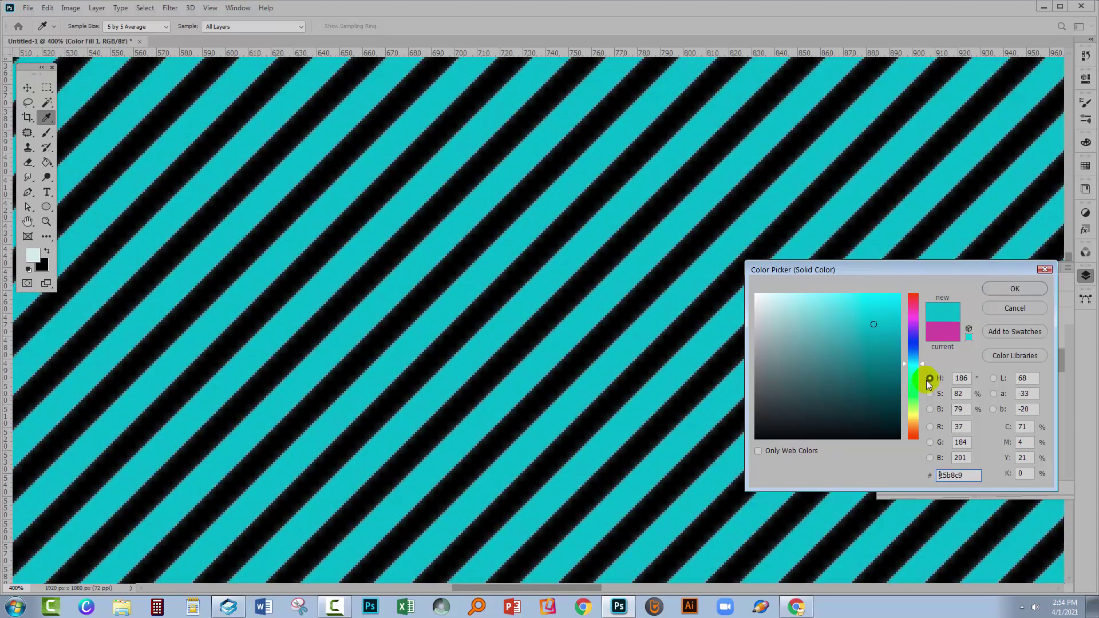
left_click(914, 365)
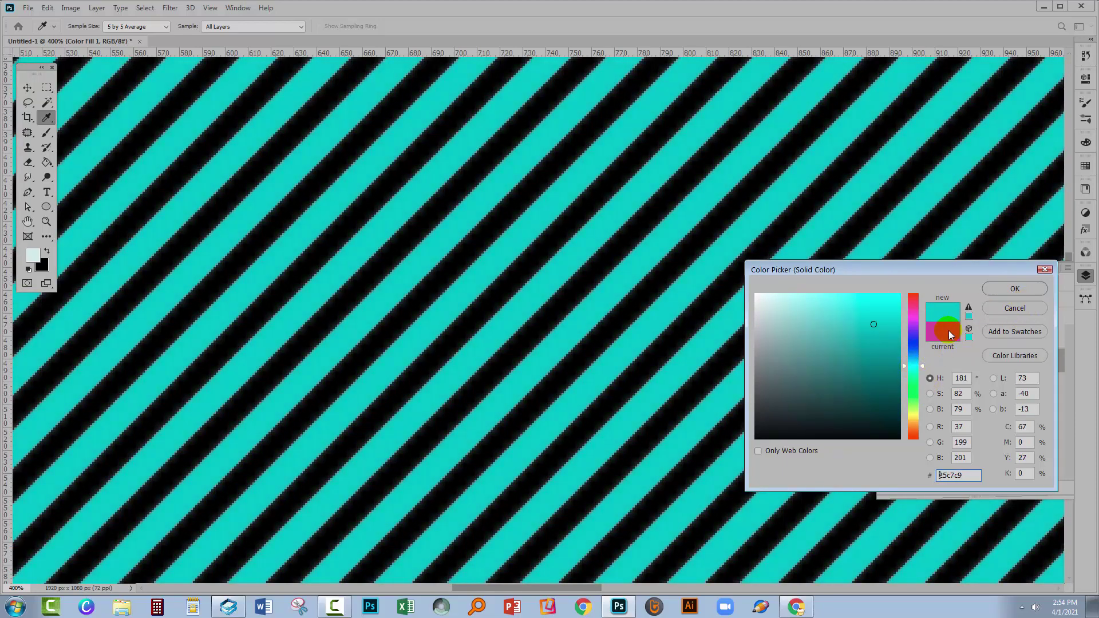
left_click(1022, 293)
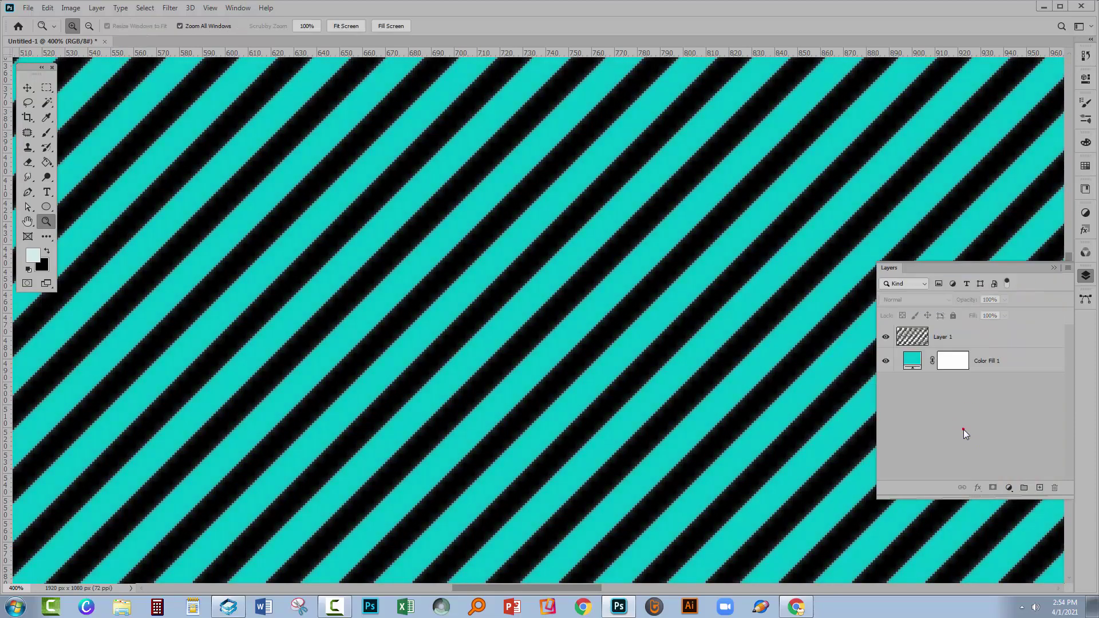